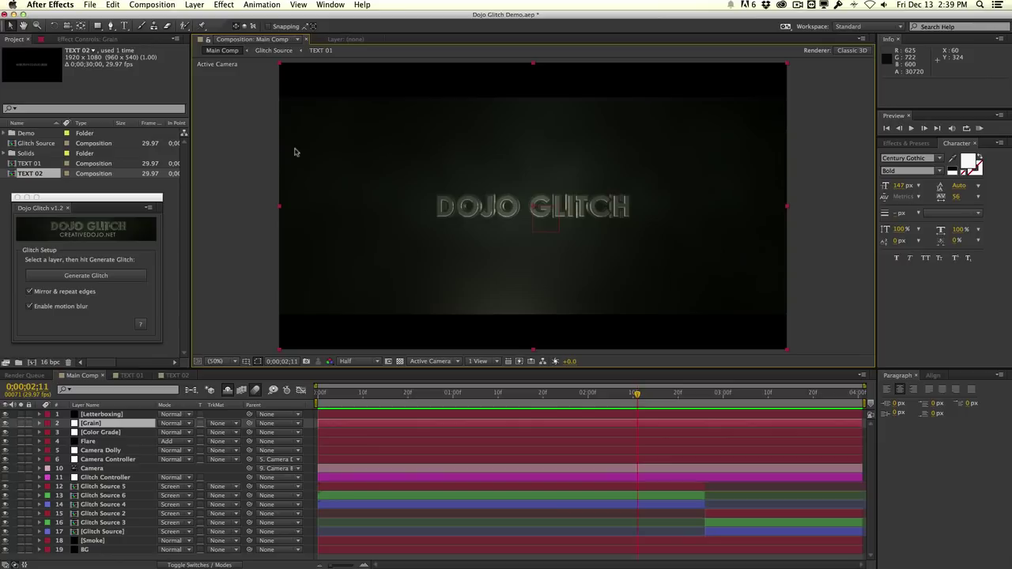
RAM-preview Main Comp's DOJO GLITCH animation and move the Dojo Glitch panel to the viewer centre.
{"action": "key", "text": "KP_0"}
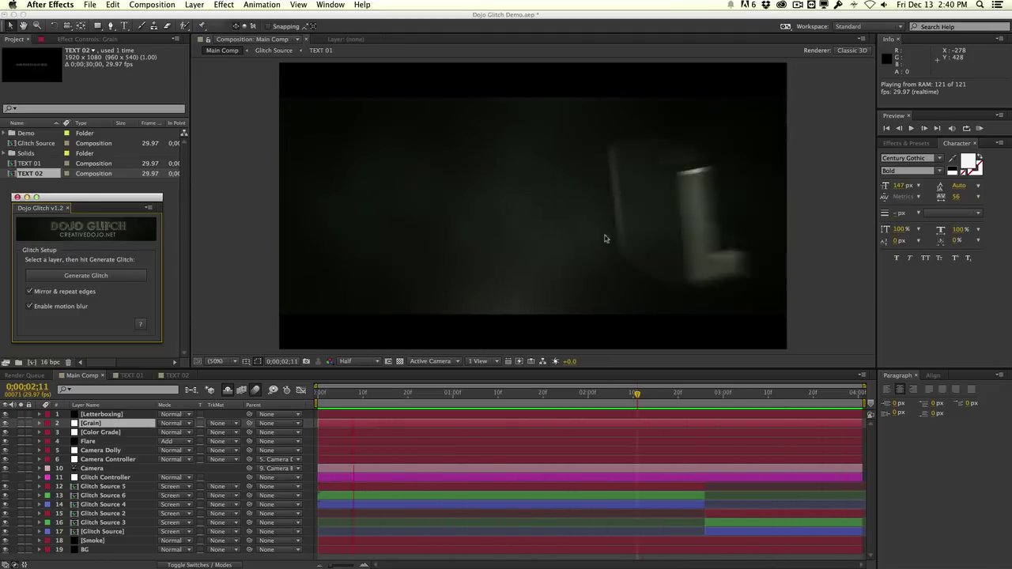
{"action": "left_click_drag", "start_coordinate": [130, 197], "coordinate": [591, 128]}
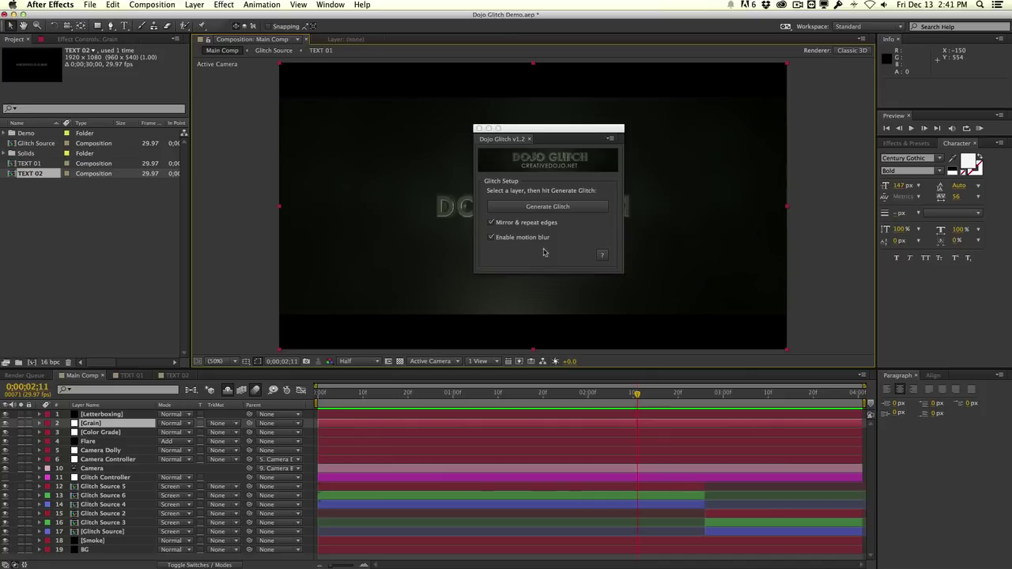
Create a new 10-second composition named Demo Example.
{"action": "left_click", "coordinate": [75, 253]}
{"action": "left_click", "coordinate": [170, 4]}
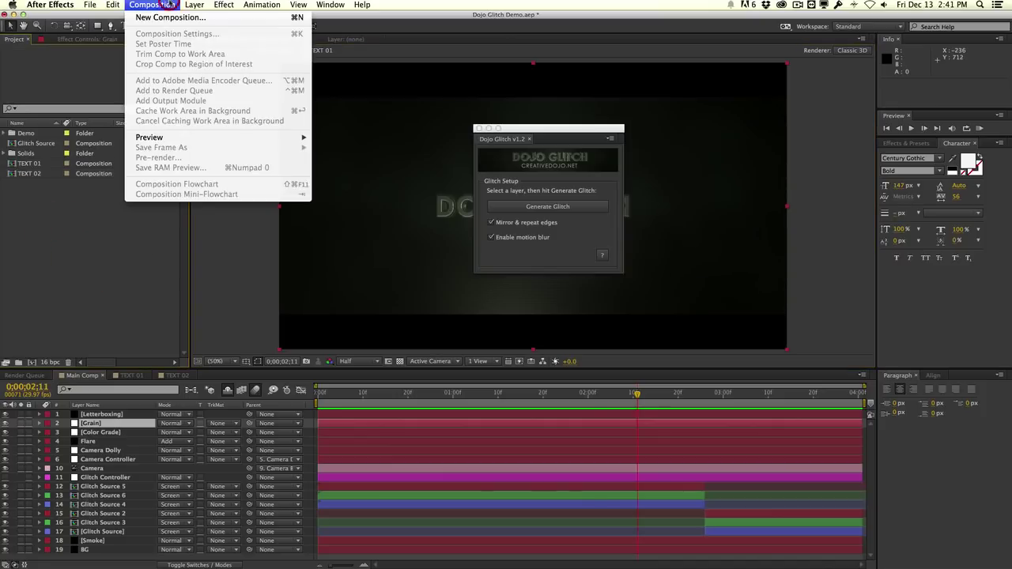
{"action": "left_click", "coordinate": [172, 17]}
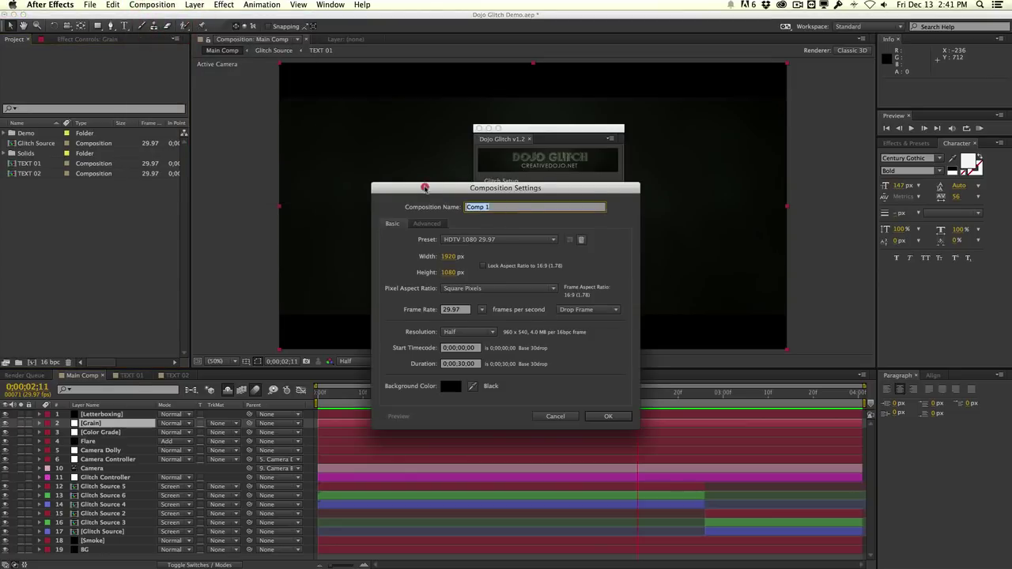
{"action": "left_click_drag", "start_coordinate": [425, 188], "coordinate": [378, 187]}
{"action": "type", "text": "Demo Example"}
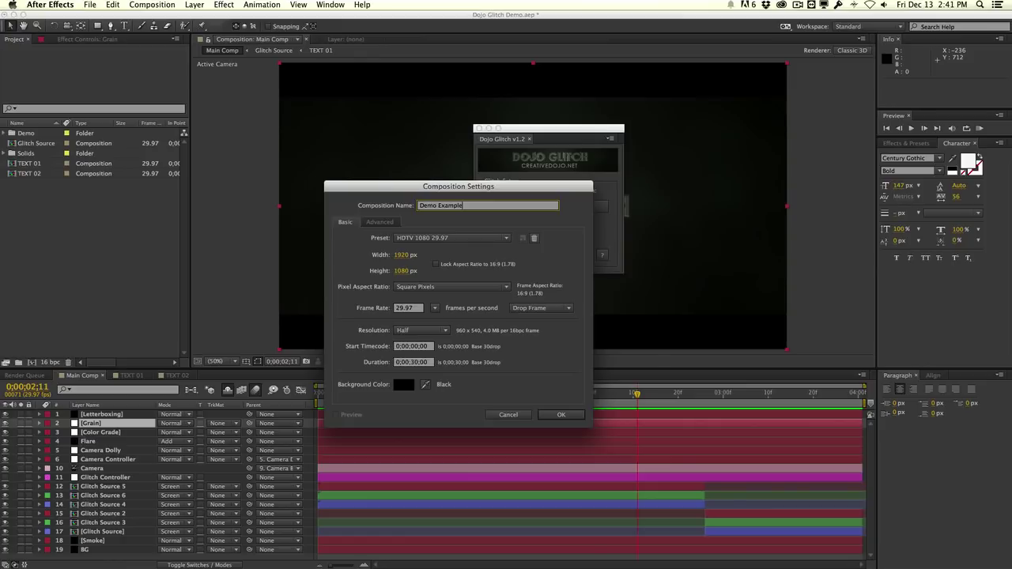
{"action": "double_click", "coordinate": [412, 362]}
{"action": "type", "text": "1"}
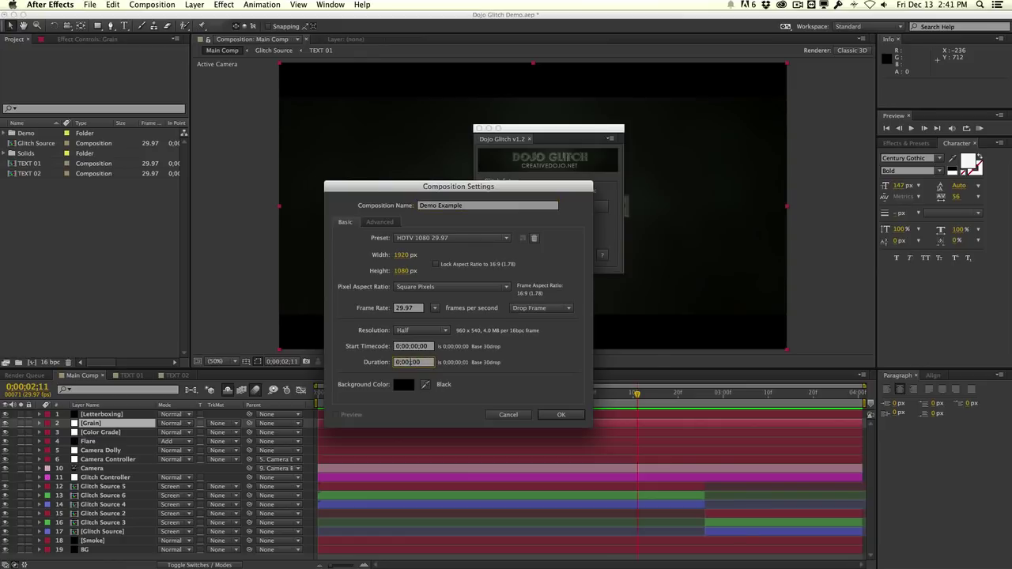
{"action": "type", "text": "0"}
{"action": "key", "text": "Return"}
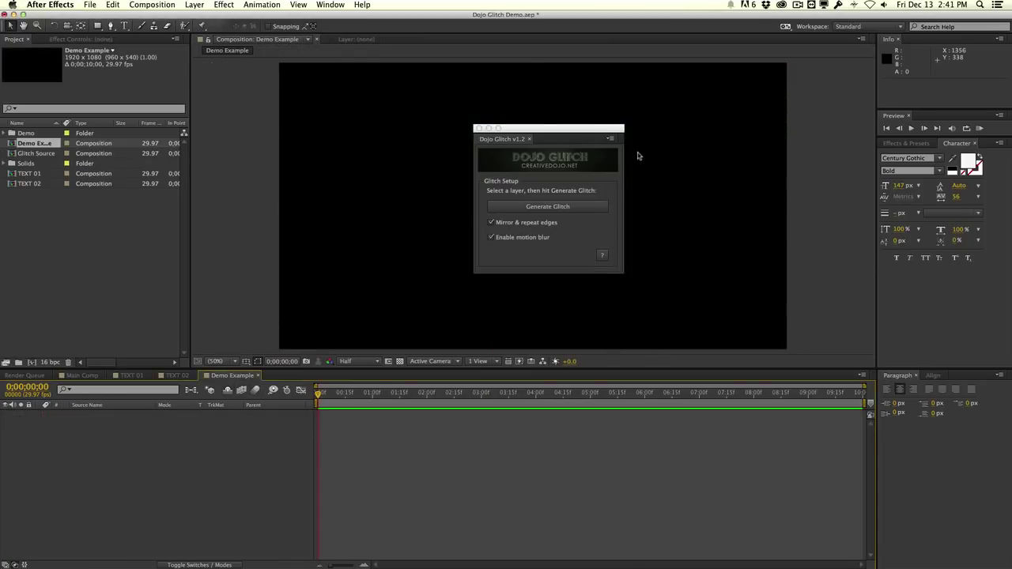
Add a GLITCH EFFECT text layer at 121 px and select it.
{"action": "left_click_drag", "start_coordinate": [586, 131], "coordinate": [752, 133]}
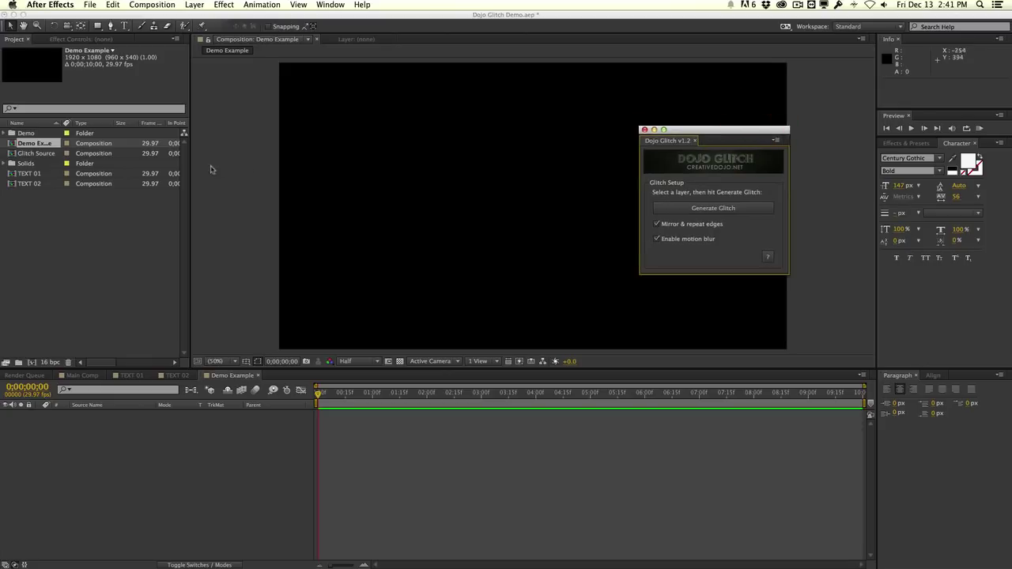
{"action": "left_click", "coordinate": [195, 5]}
{"action": "mouse_move", "coordinate": [213, 18]}
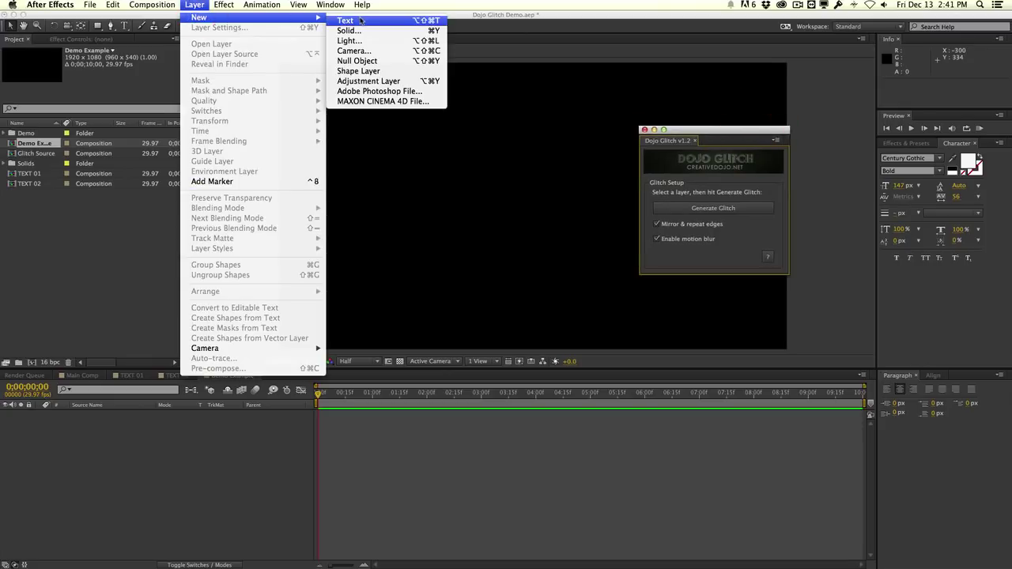
{"action": "left_click", "coordinate": [361, 21]}
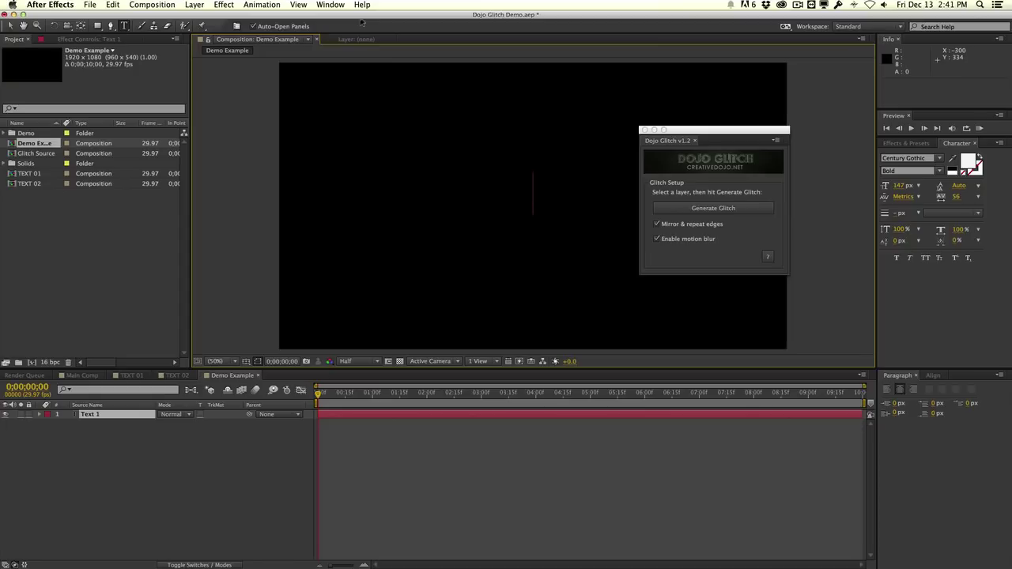
{"action": "type", "text": "GLIT"}
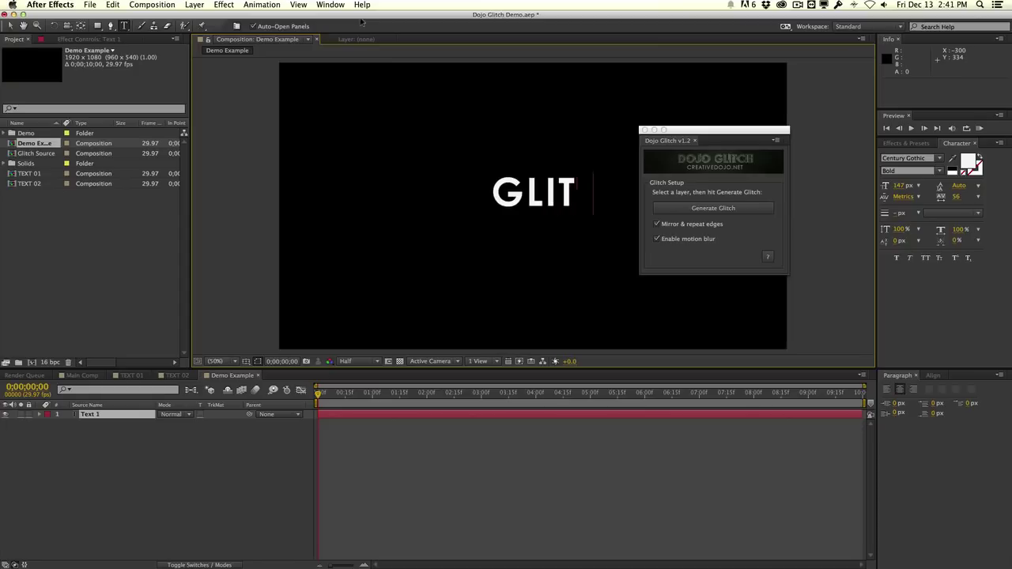
{"action": "type", "text": "CH EFFECT"}
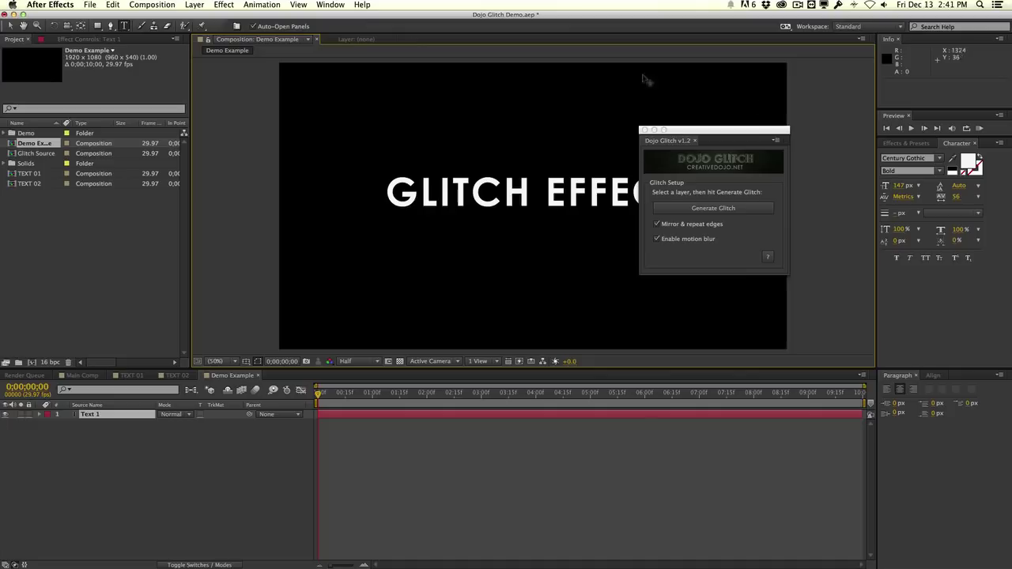
{"action": "key", "text": "super+a"}
{"action": "left_click_drag", "start_coordinate": [902, 187], "coordinate": [895, 188]}
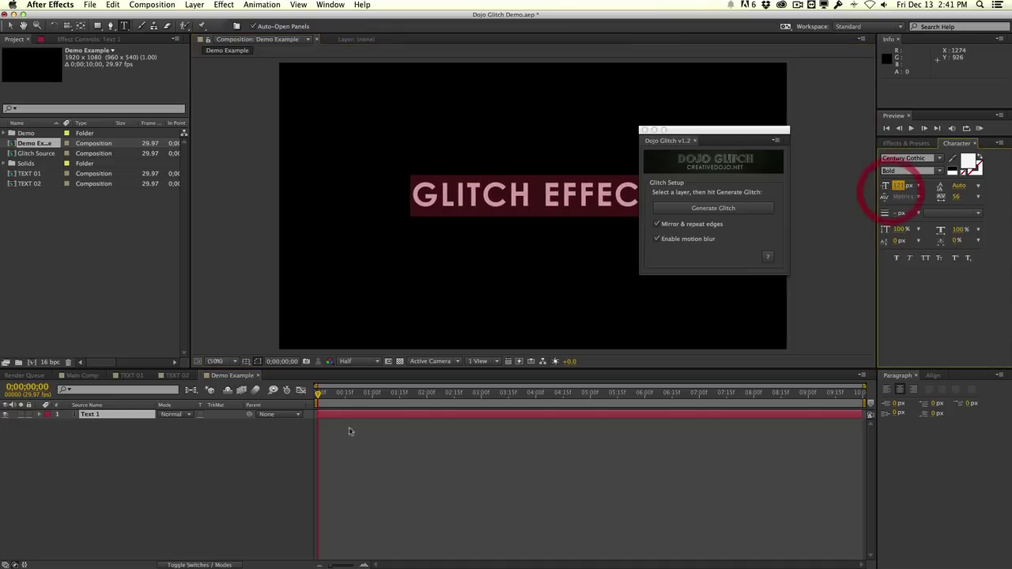
{"action": "left_click", "coordinate": [269, 443]}
{"action": "left_click_drag", "start_coordinate": [654, 136], "coordinate": [721, 138]}
{"action": "left_click", "coordinate": [119, 415]}
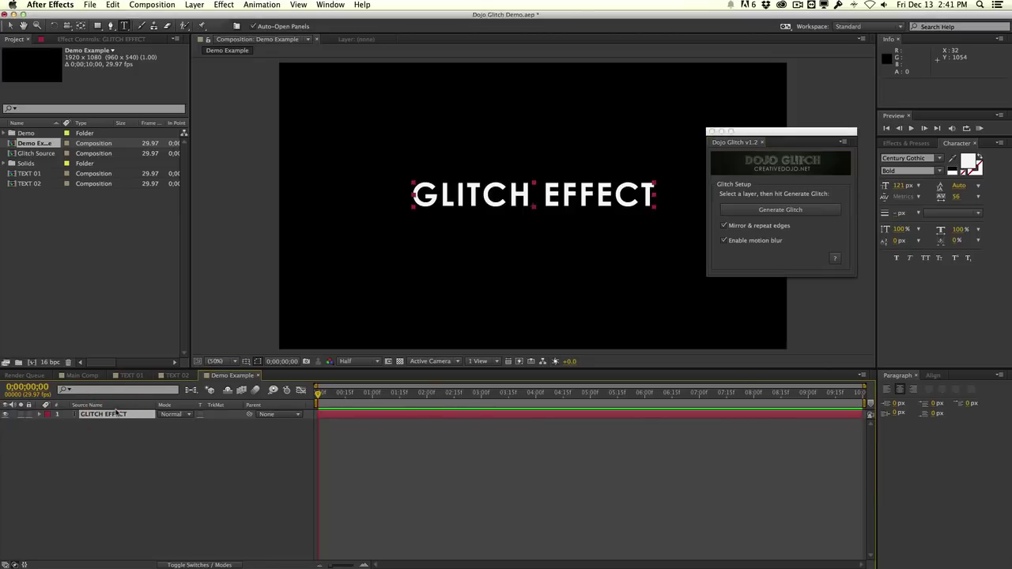
Generate the Dojo Glitch setup from the GLITCH EFFECT text layer.
{"action": "left_click", "coordinate": [781, 210]}
{"action": "left_click", "coordinate": [782, 211]}
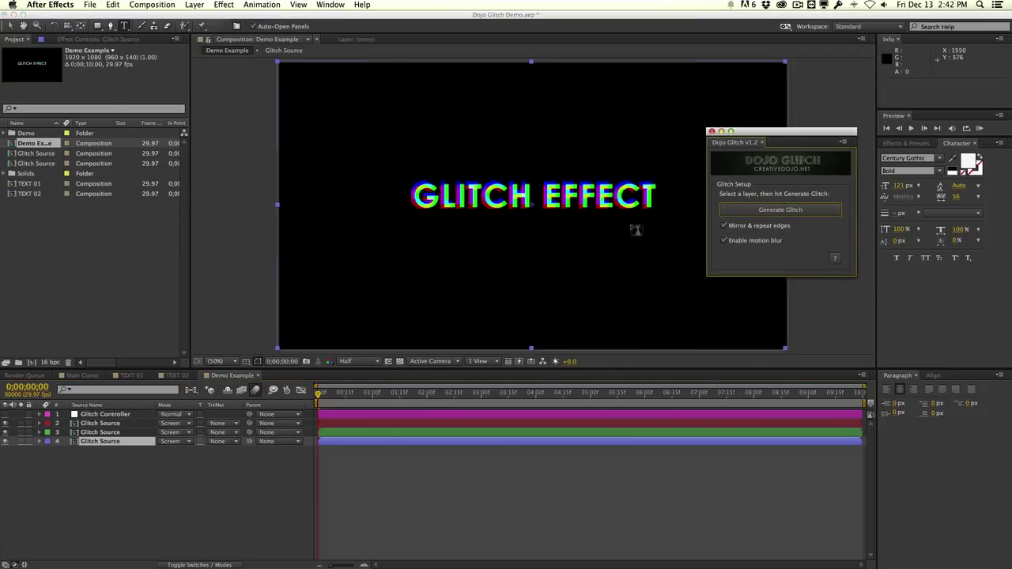
{"action": "left_click", "coordinate": [96, 433]}
{"action": "left_click", "coordinate": [95, 442]}
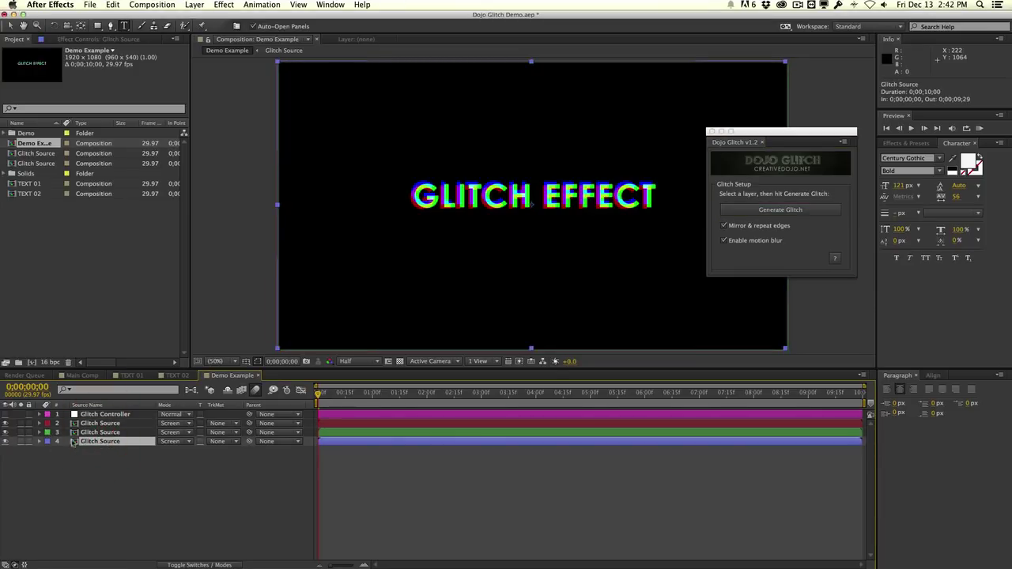
{"action": "left_click", "coordinate": [102, 424]}
Inspect the Glitch Source precomp, return to Demo Example and select the Glitch Controller.
{"action": "double_click", "coordinate": [105, 424]}
{"action": "left_click", "coordinate": [105, 424]}
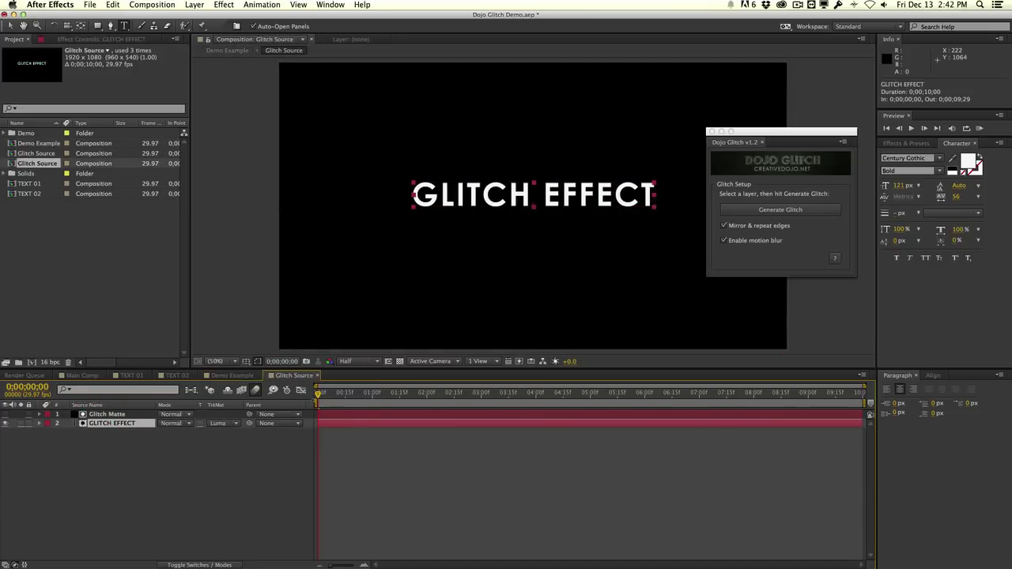
{"action": "left_click", "coordinate": [128, 414]}
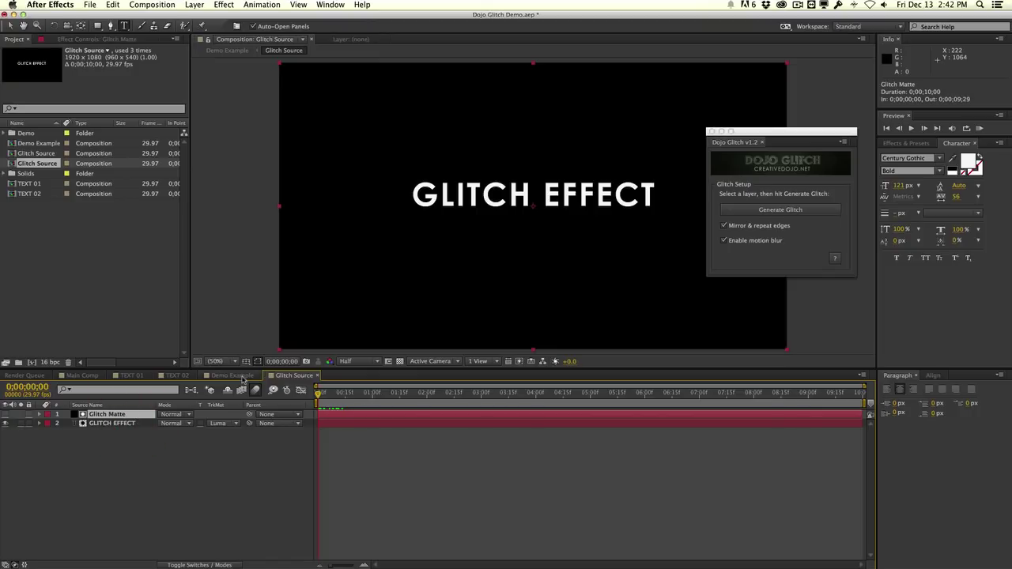
{"action": "left_click", "coordinate": [242, 378]}
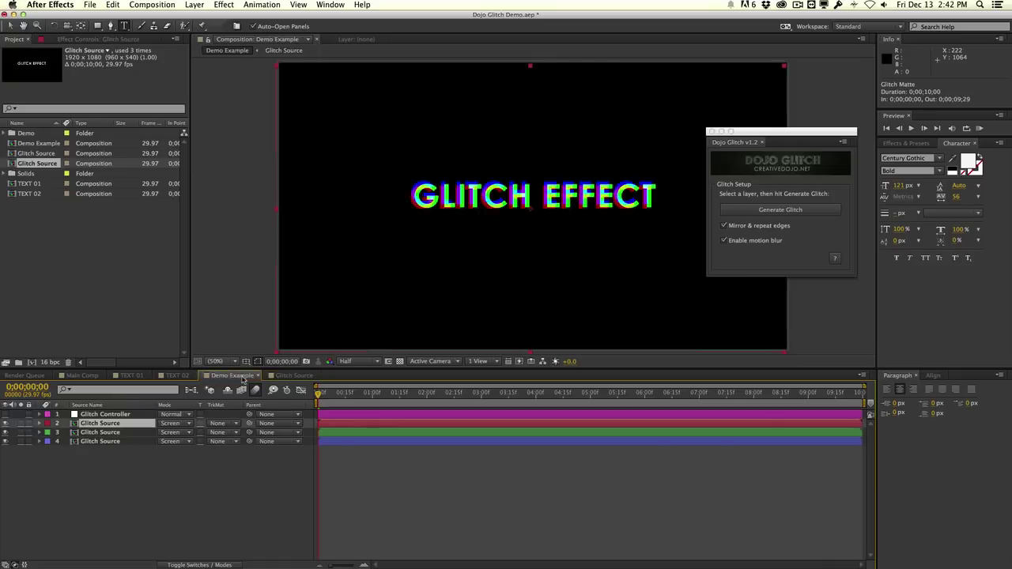
{"action": "double_click", "coordinate": [108, 434]}
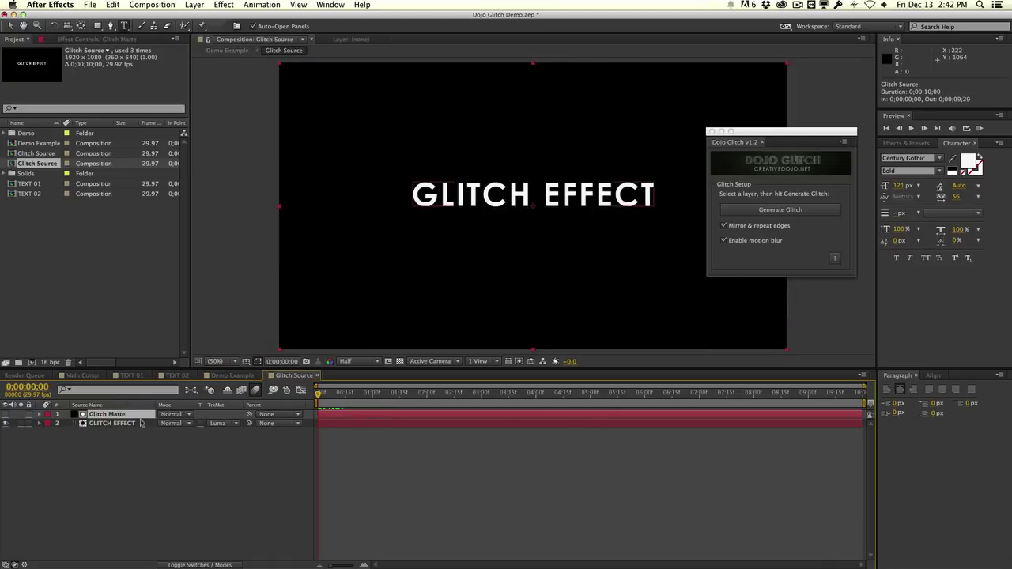
{"action": "left_click", "coordinate": [241, 376]}
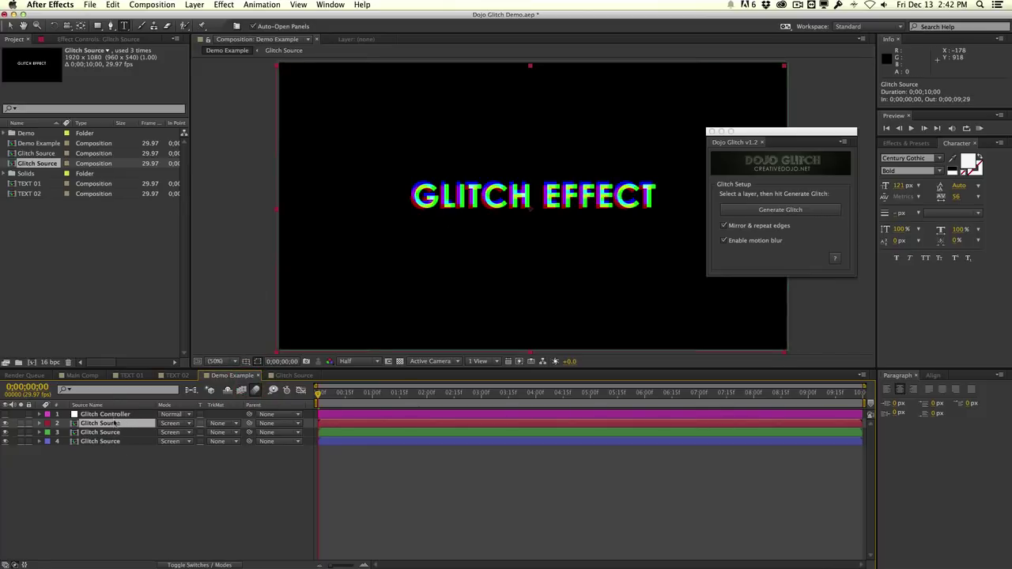
{"action": "left_click", "coordinate": [115, 415]}
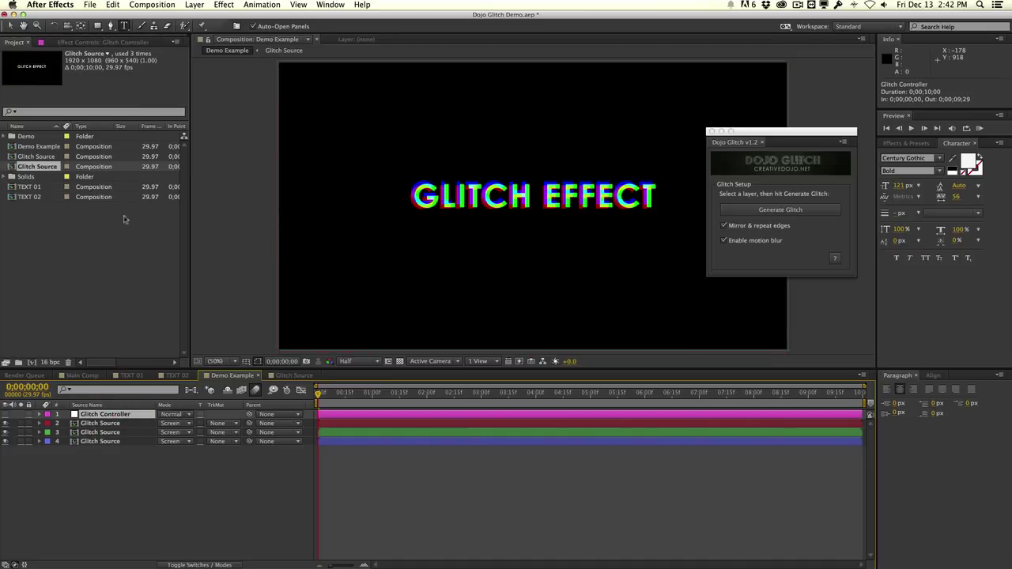
Set the Glitch Controller to Master Glitch 38, X Glitch 65 and Y Glitch 20.
{"action": "left_click", "coordinate": [120, 45]}
{"action": "left_click", "coordinate": [120, 44]}
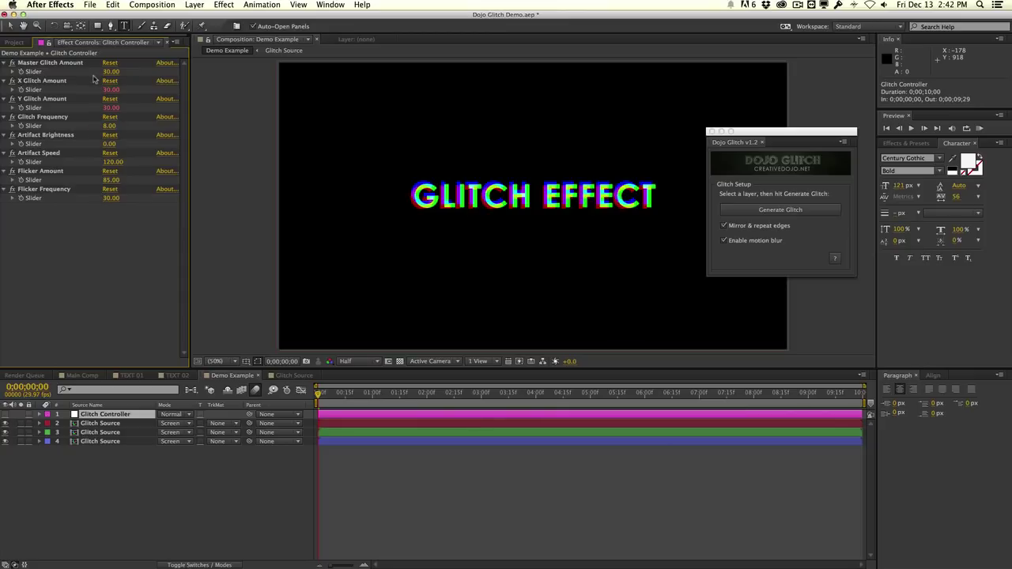
{"action": "left_click_drag", "start_coordinate": [107, 74], "coordinate": [128, 88]}
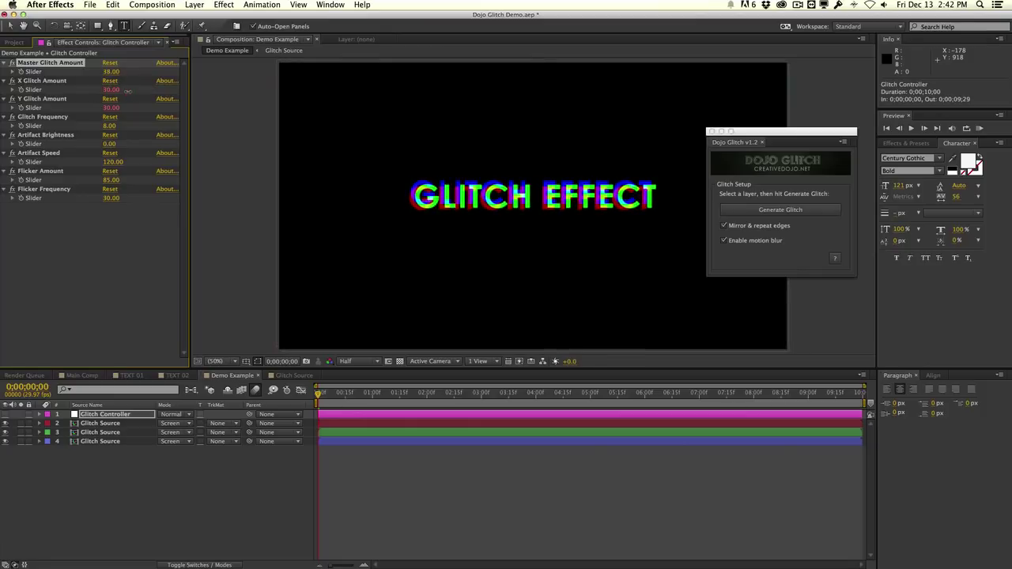
{"action": "left_click_drag", "start_coordinate": [112, 89], "coordinate": [470, 63]}
{"action": "mouse_move", "coordinate": [119, 109]}
{"action": "left_mouse_down"}
{"action": "mouse_move", "coordinate": [283, 84]}
{"action": "mouse_move", "coordinate": [134, 103]}
{"action": "mouse_move", "coordinate": [229, 97]}
{"action": "mouse_move", "coordinate": [113, 122]}
{"action": "left_mouse_up"}
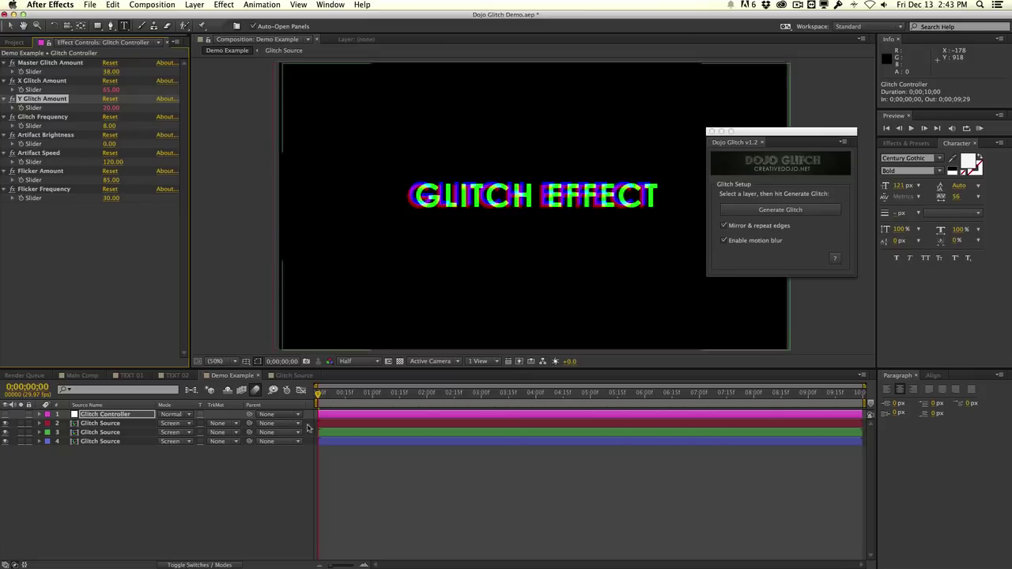
{"action": "left_click_drag", "start_coordinate": [319, 393], "coordinate": [366, 395]}
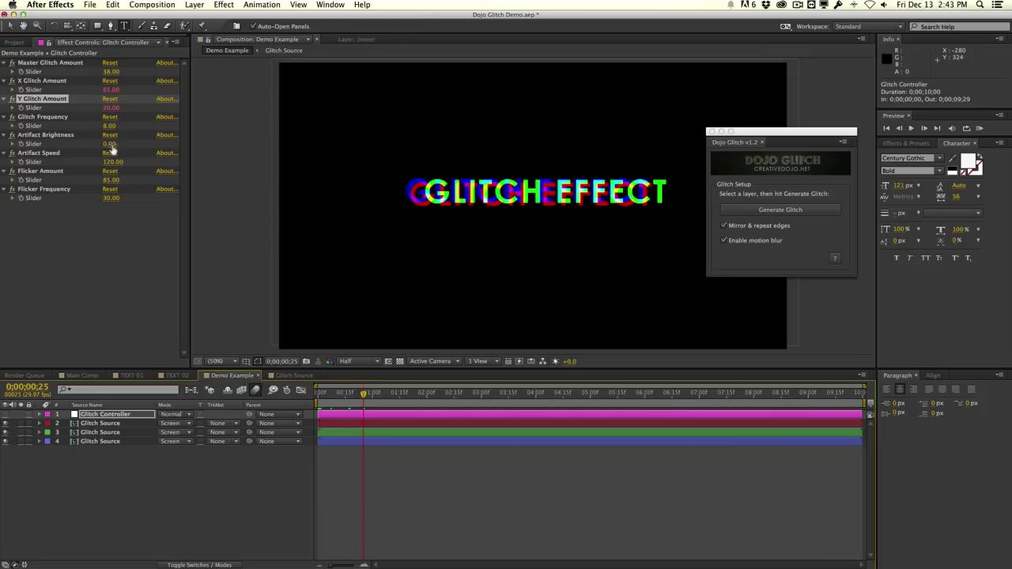
Raise Artifact Brightness to 146 and scrub past one second to preview the glitch.
{"action": "left_click_drag", "start_coordinate": [110, 145], "coordinate": [128, 143]}
{"action": "left_click_drag", "start_coordinate": [164, 143], "coordinate": [184, 144]}
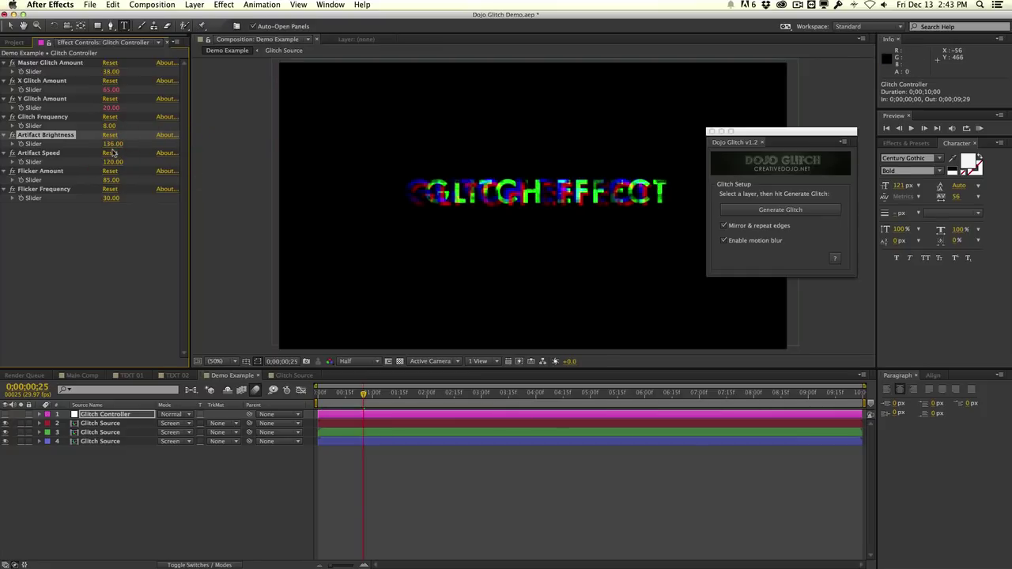
{"action": "left_click_drag", "start_coordinate": [114, 144], "coordinate": [116, 148]}
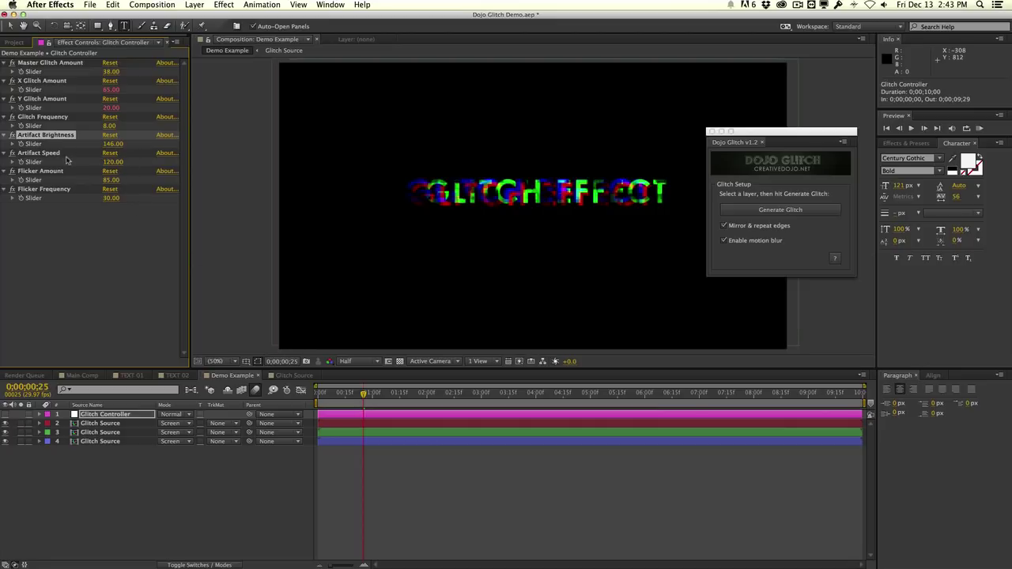
{"action": "left_click_drag", "start_coordinate": [363, 398], "coordinate": [372, 395]}
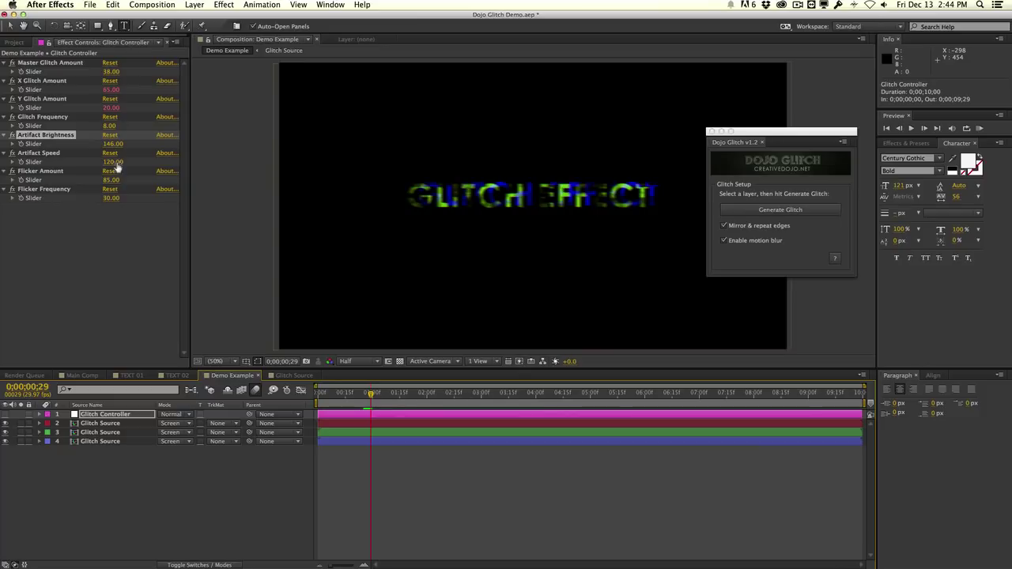
{"action": "left_click_drag", "start_coordinate": [372, 396], "coordinate": [403, 393]}
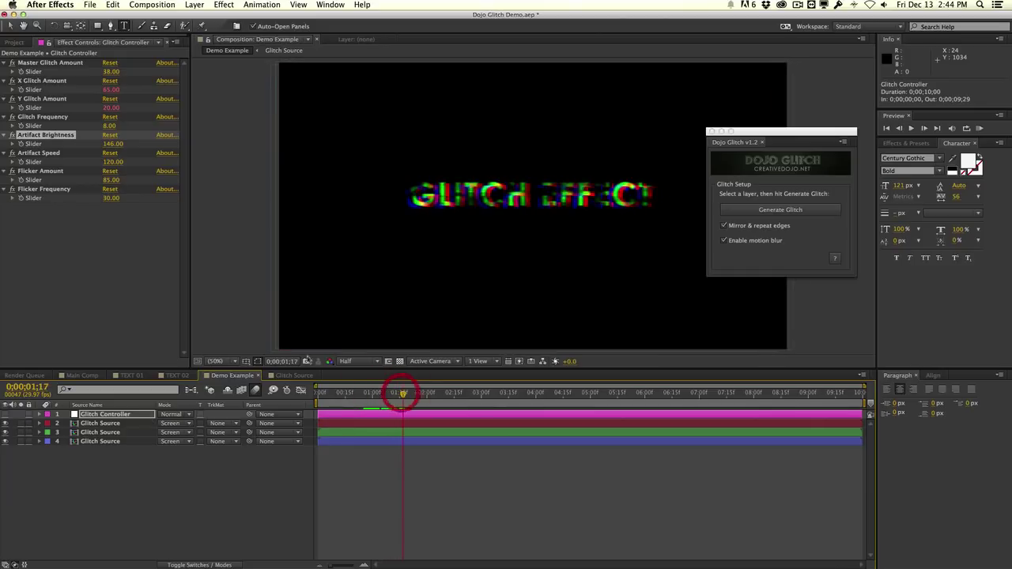
Set the Flicker Amount to 40, previewing the glitch from about 1;04 to 2;03.
{"action": "left_click", "coordinate": [109, 180]}
{"action": "type", "text": "0"}
{"action": "key", "text": "Return"}
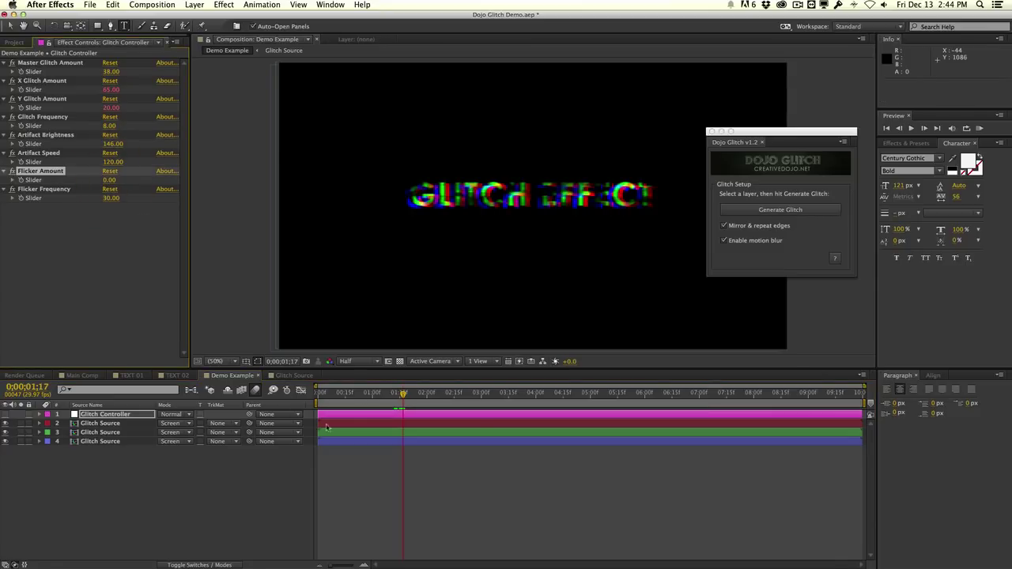
{"action": "left_click_drag", "start_coordinate": [356, 398], "coordinate": [398, 396]}
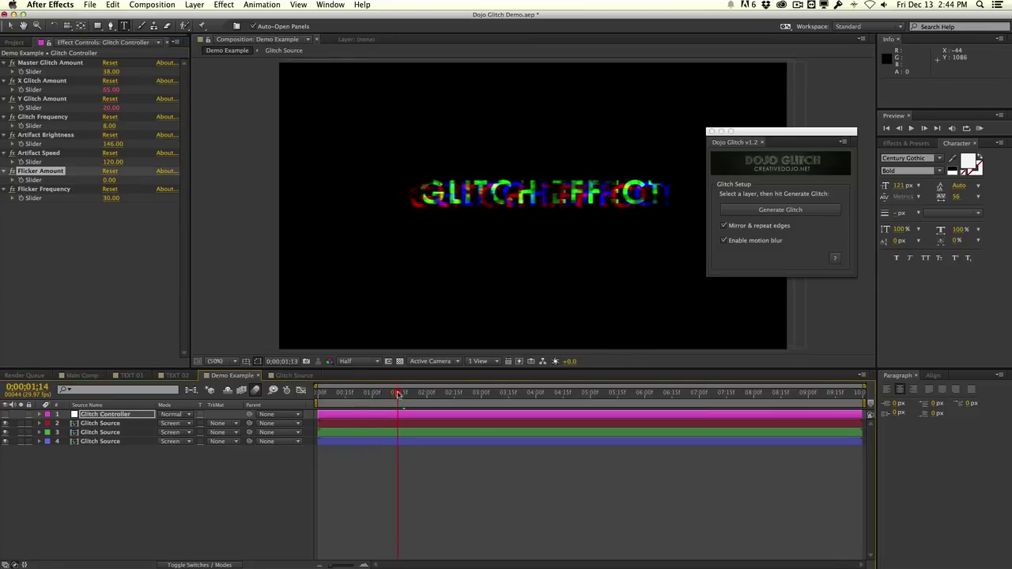
{"action": "left_click_drag", "start_coordinate": [111, 183], "coordinate": [135, 178]}
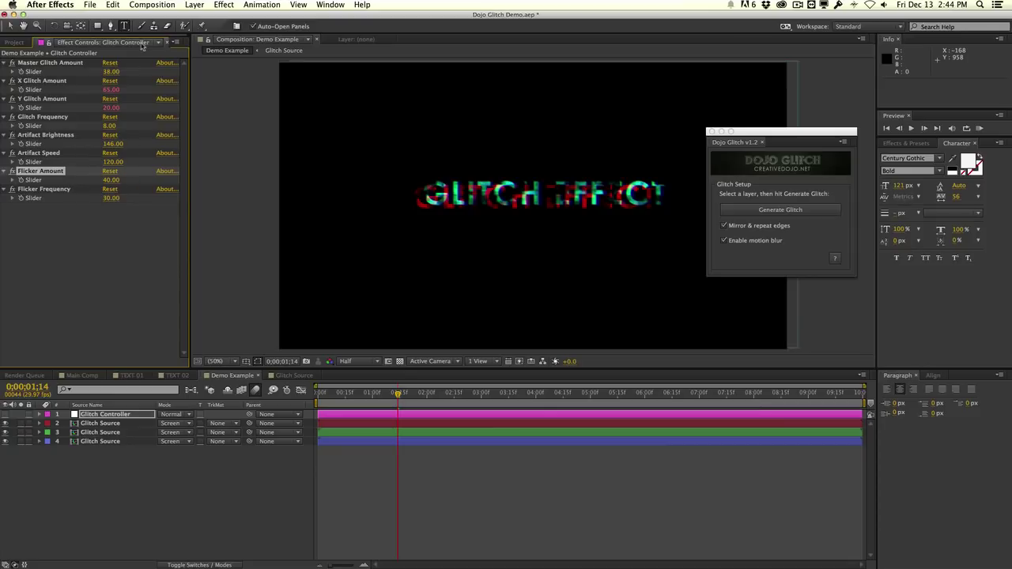
{"action": "left_click", "coordinate": [349, 393]}
{"action": "left_click", "coordinate": [385, 393]}
{"action": "left_click_drag", "start_coordinate": [385, 393], "coordinate": [433, 387]}
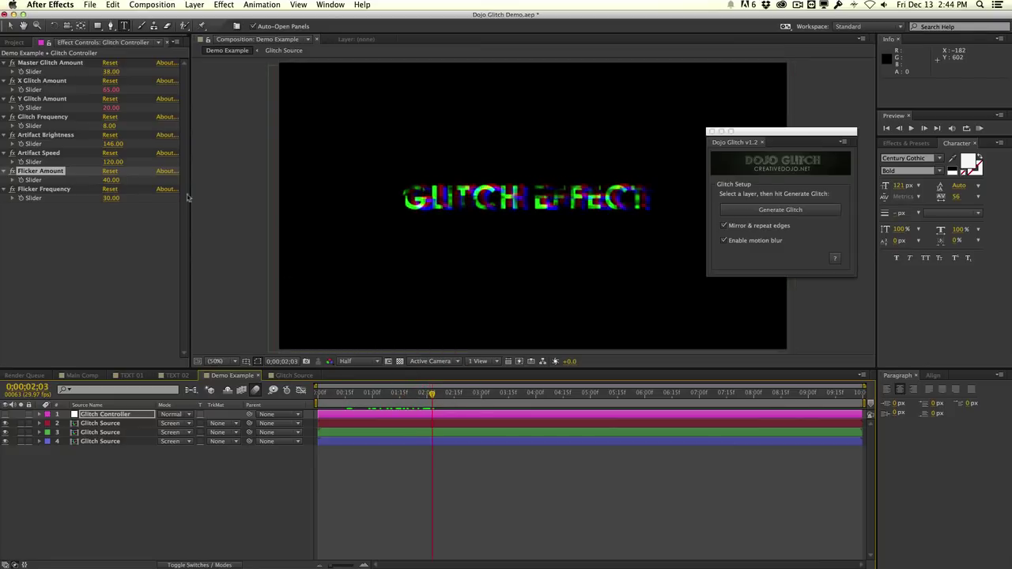
Lower Master Glitch Amount to -13 and compare with Main Comp around 2;08.
{"action": "left_click_drag", "start_coordinate": [108, 71], "coordinate": [93, 81]}
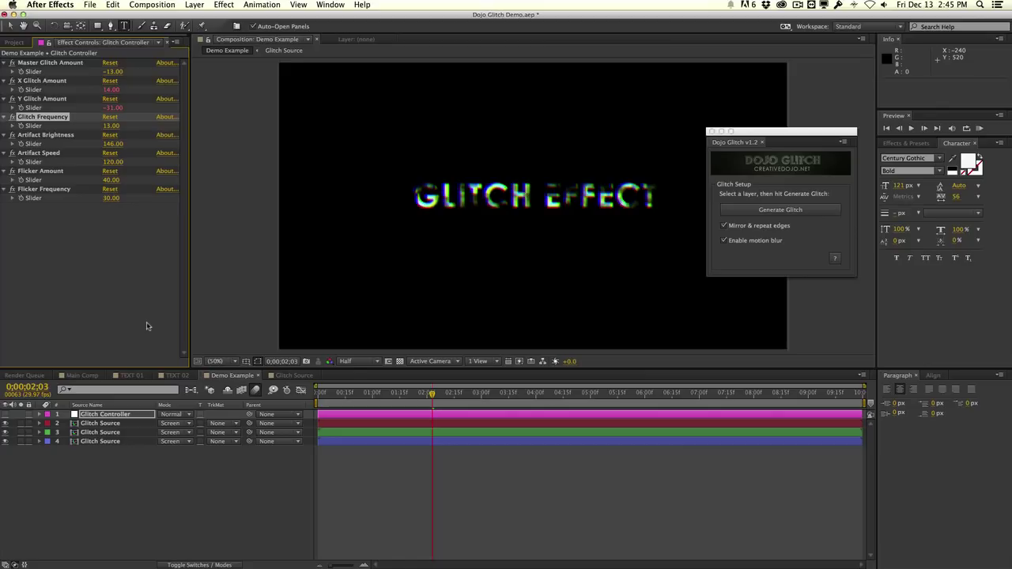
{"action": "left_click", "coordinate": [292, 384]}
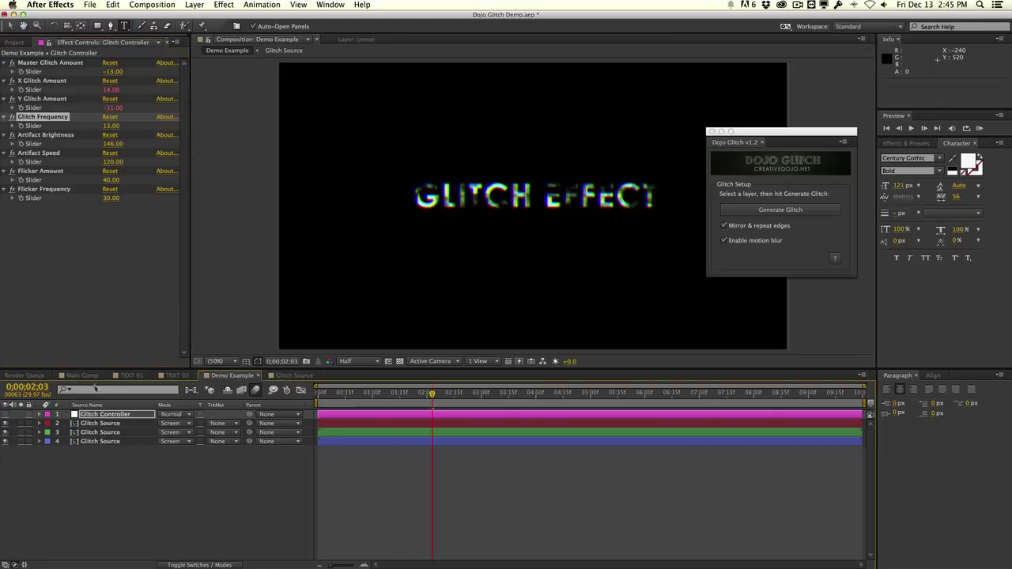
{"action": "left_click", "coordinate": [82, 375]}
{"action": "left_click_drag", "start_coordinate": [546, 395], "coordinate": [746, 398]}
Switch back to Demo Example and delete every layer in its timeline.
{"action": "left_click", "coordinate": [231, 376]}
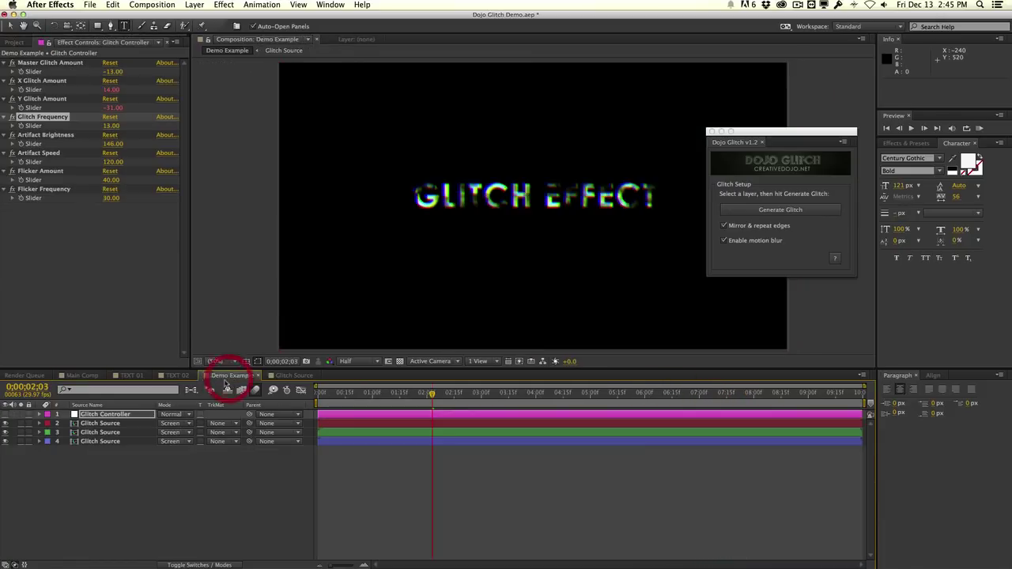
{"action": "left_click", "coordinate": [147, 326]}
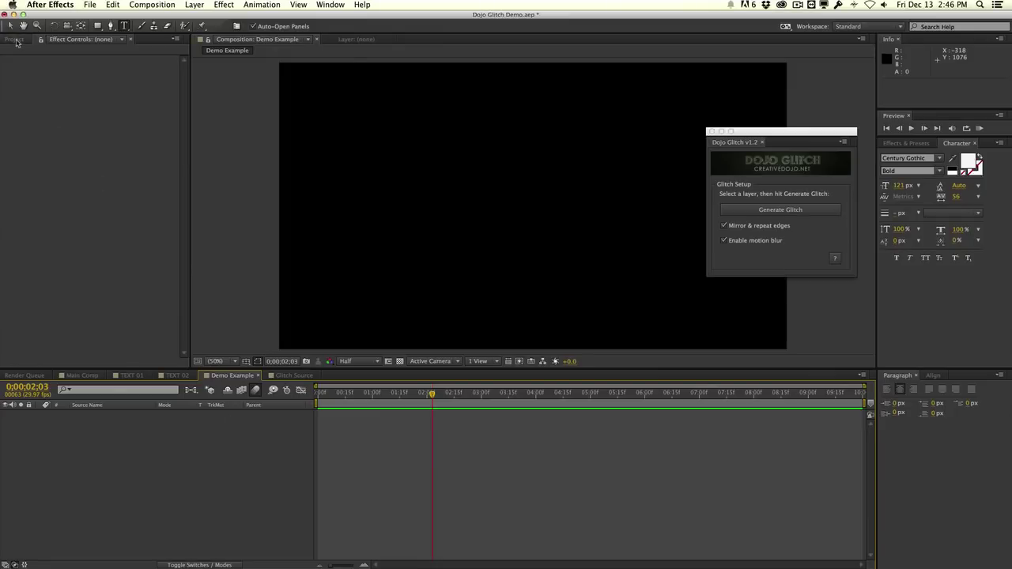
Open the TEXT 01 composition and preview the DOJO GLITCH text animating in.
{"action": "left_click", "coordinate": [16, 41]}
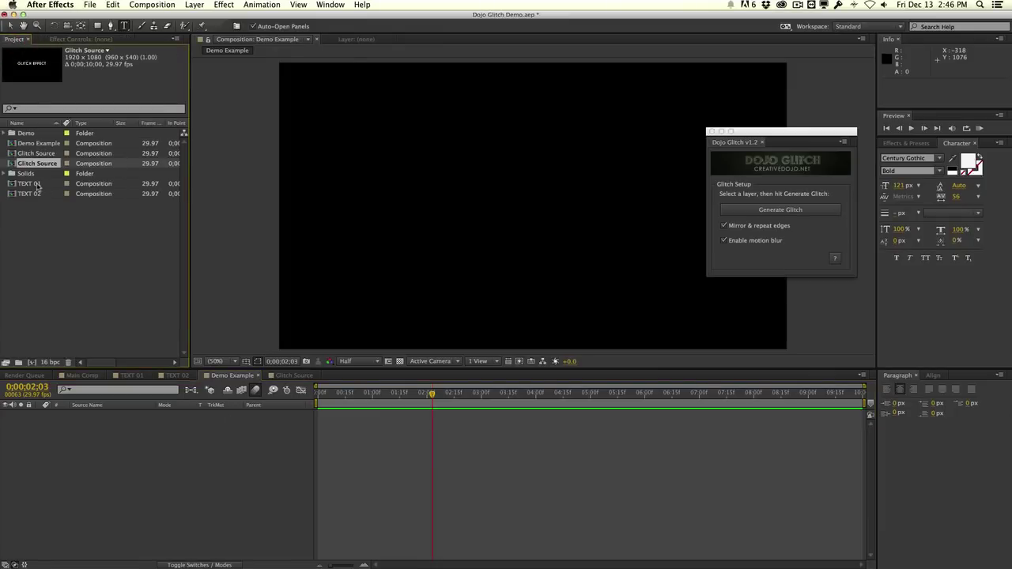
{"action": "left_click", "coordinate": [37, 184]}
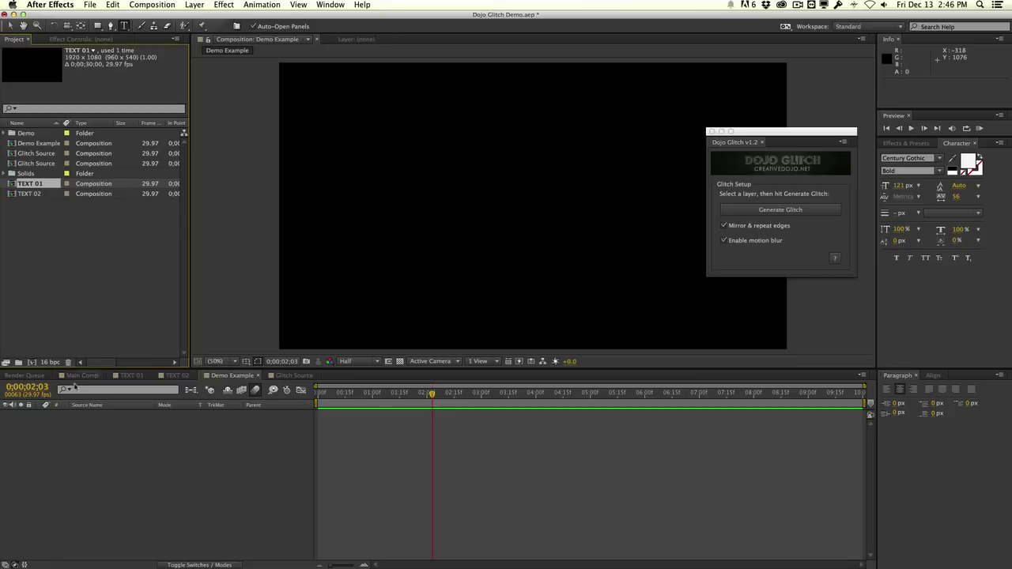
{"action": "left_click", "coordinate": [120, 376]}
{"action": "left_click", "coordinate": [345, 395]}
{"action": "left_click_drag", "start_coordinate": [346, 400], "coordinate": [476, 394]}
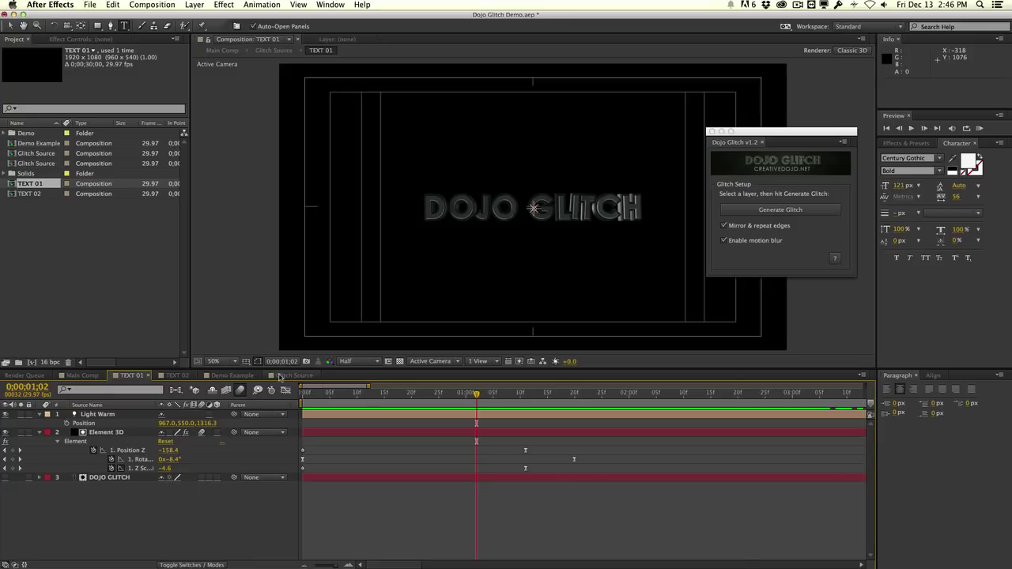
{"action": "left_click", "coordinate": [224, 375]}
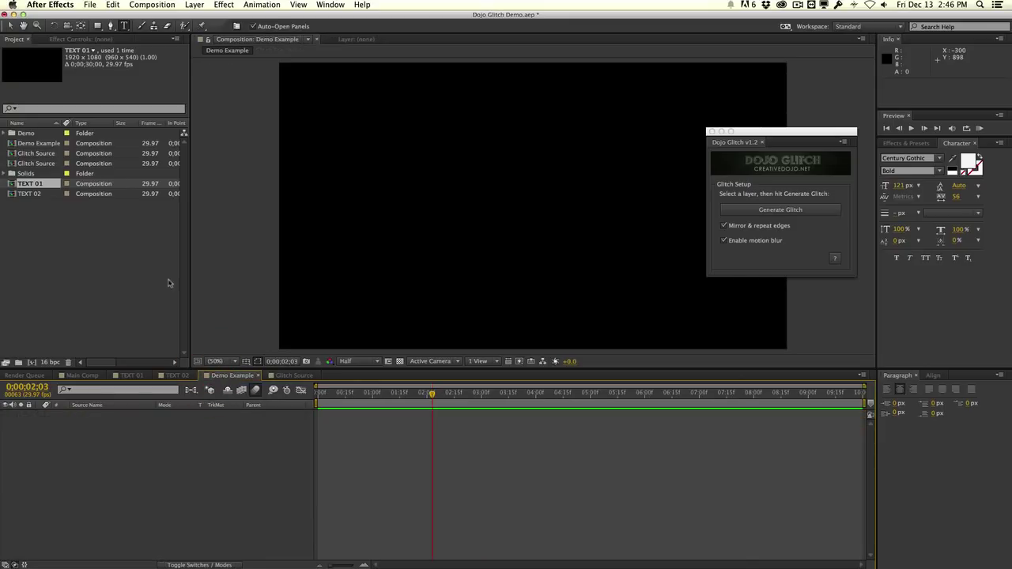
Add TEXT 01 and TEXT 02 to Demo Example with TEXT 02 hidden, previewing 2;15–3;05.
{"action": "left_click_drag", "start_coordinate": [49, 186], "coordinate": [119, 443]}
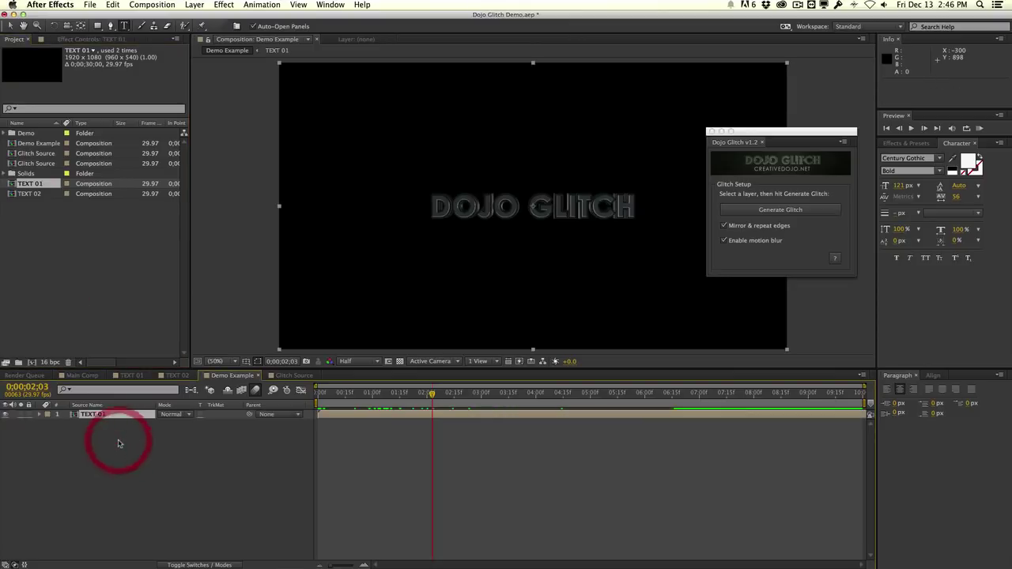
{"action": "left_click_drag", "start_coordinate": [37, 197], "coordinate": [154, 425]}
{"action": "left_click_drag", "start_coordinate": [392, 395], "coordinate": [490, 395]}
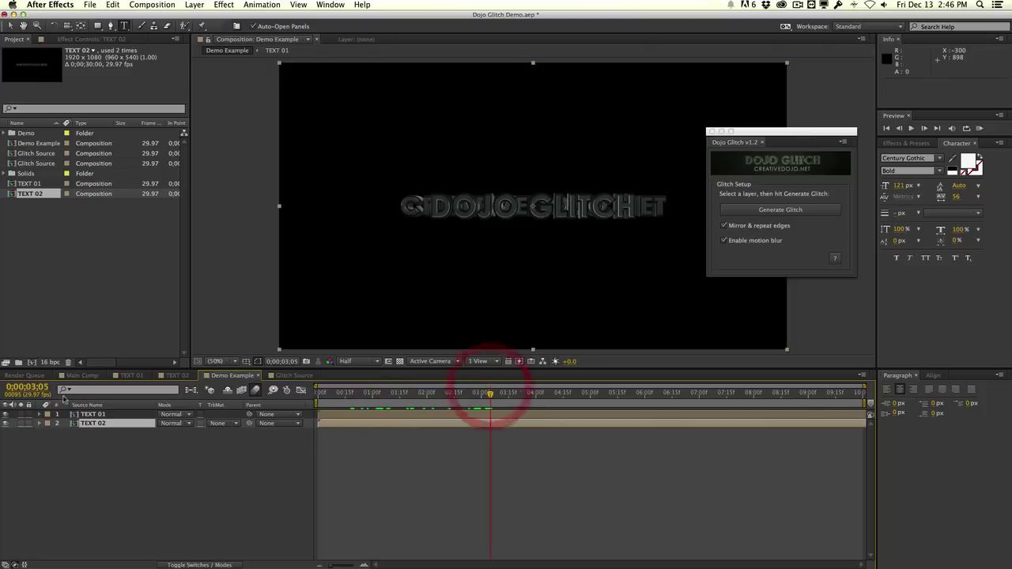
{"action": "left_click", "coordinate": [117, 415]}
{"action": "left_click", "coordinate": [6, 423]}
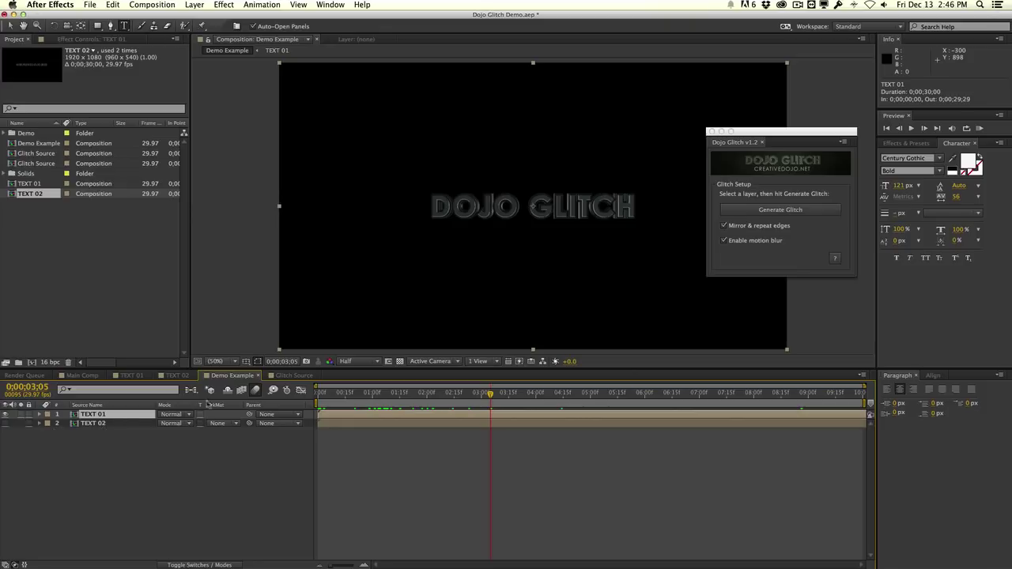
{"action": "left_click_drag", "start_coordinate": [408, 395], "coordinate": [475, 395]}
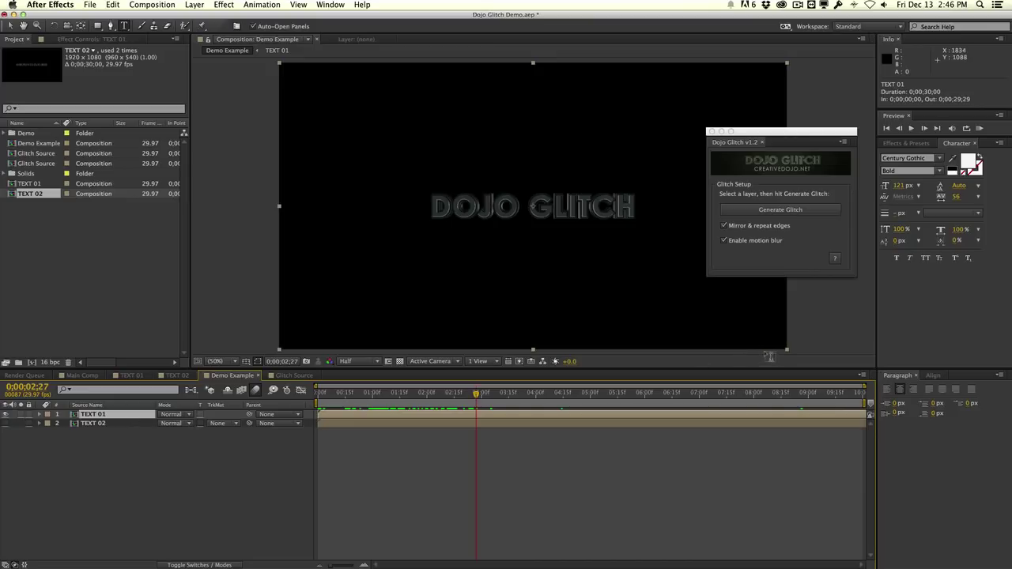
Generate the glitch on TEXT 01, inspect the Glitch Source precomp, then play back the result.
{"action": "left_click", "coordinate": [753, 210]}
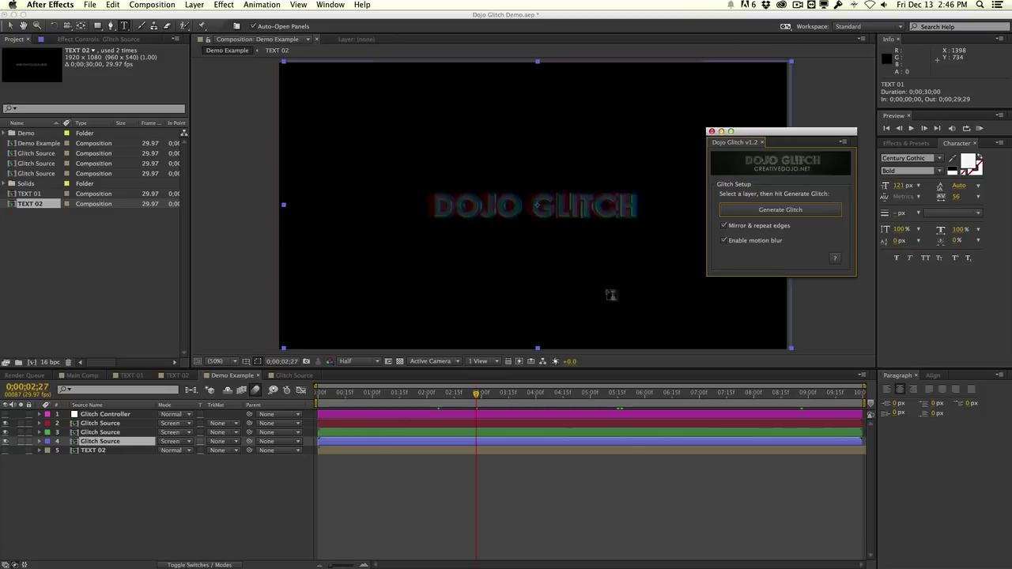
{"action": "left_click_drag", "start_coordinate": [373, 397], "coordinate": [409, 394]}
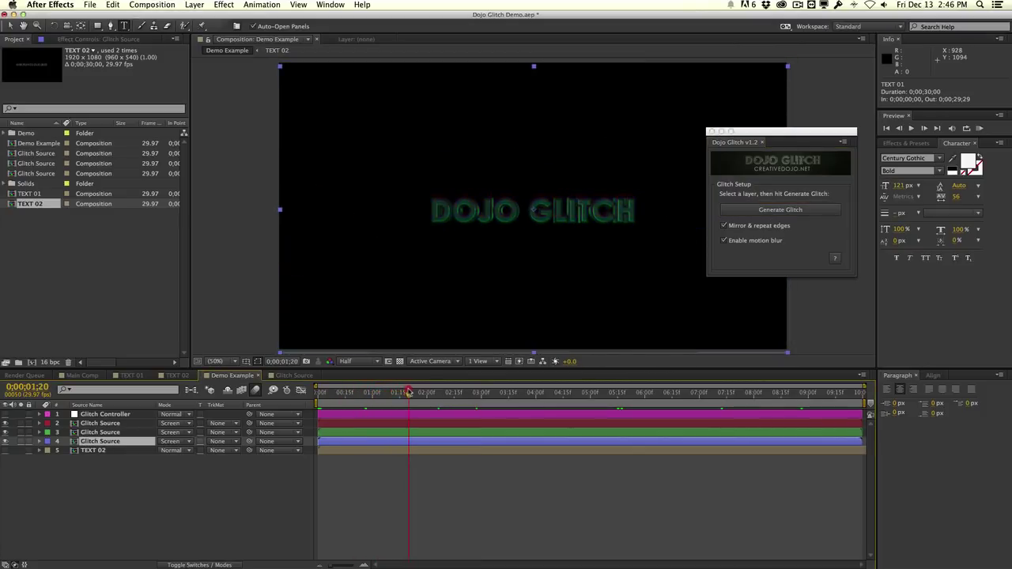
{"action": "double_click", "coordinate": [95, 441]}
{"action": "left_click", "coordinate": [106, 425]}
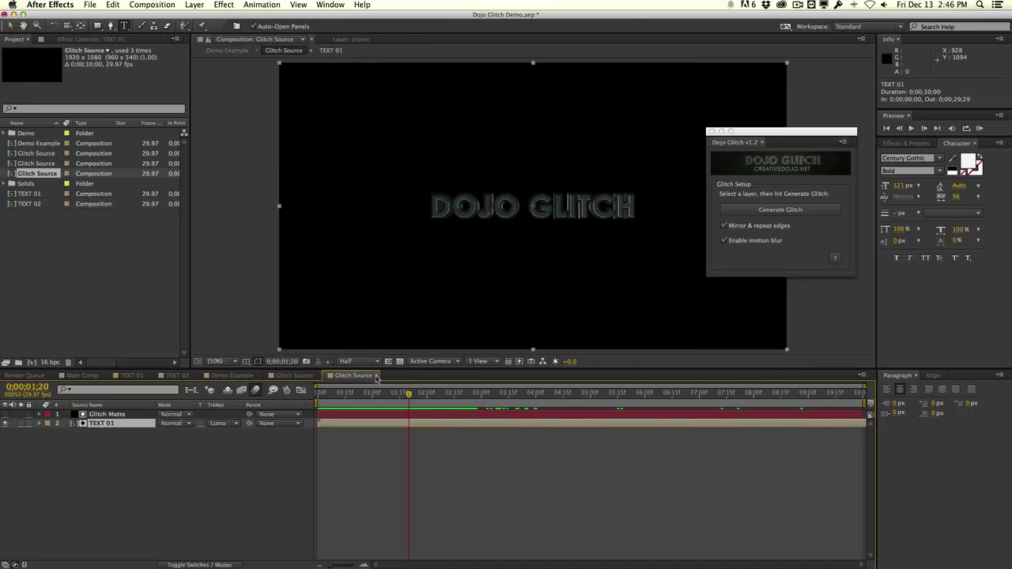
{"action": "left_click", "coordinate": [378, 376]}
{"action": "left_click", "coordinate": [318, 376]}
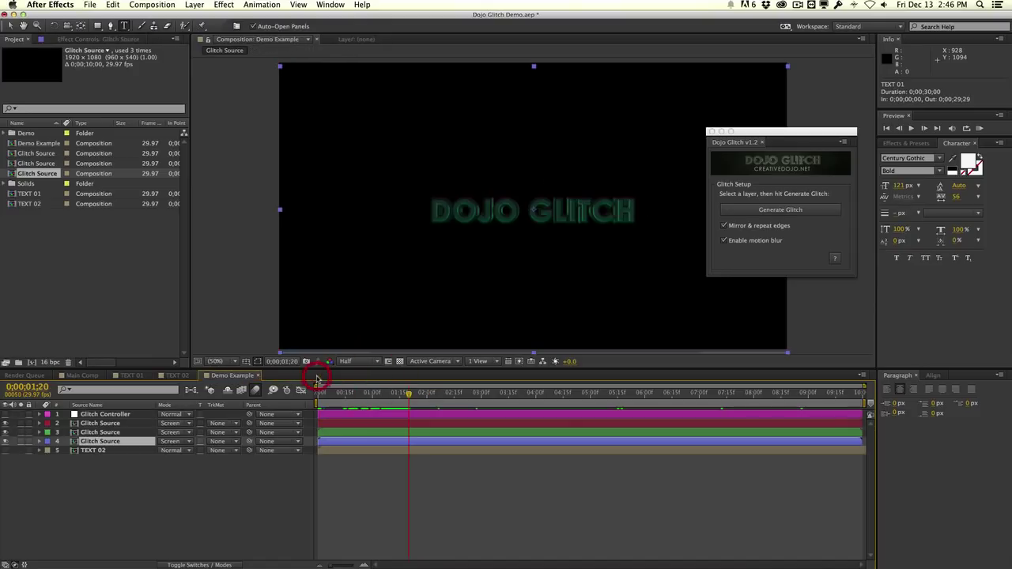
{"action": "left_click", "coordinate": [357, 393]}
{"action": "key", "text": "space"}
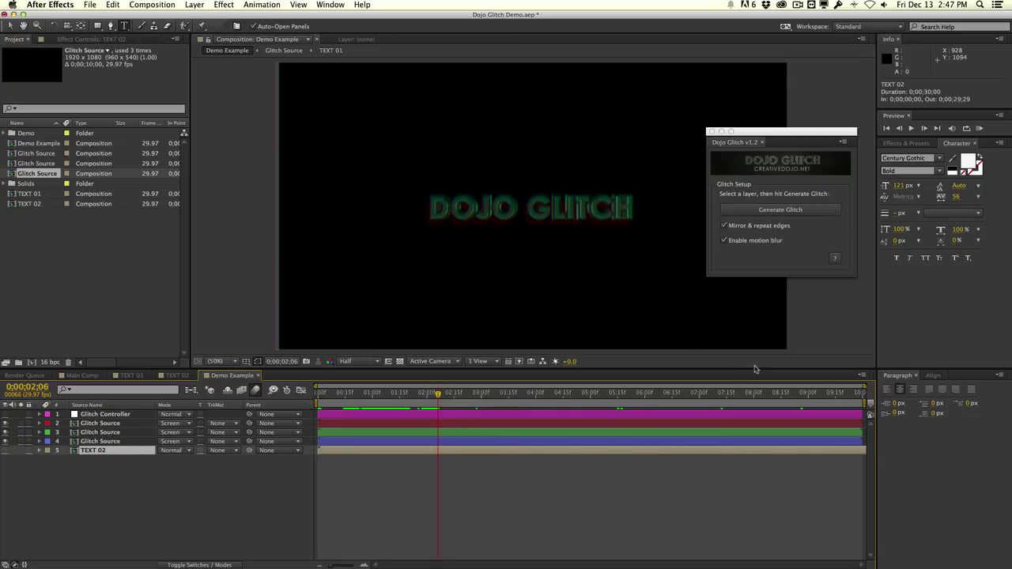
Hide the DOJO GLITCH layers, show TEXT 02 and generate its glitch setup.
{"action": "left_click_drag", "start_coordinate": [752, 132], "coordinate": [734, 132]}
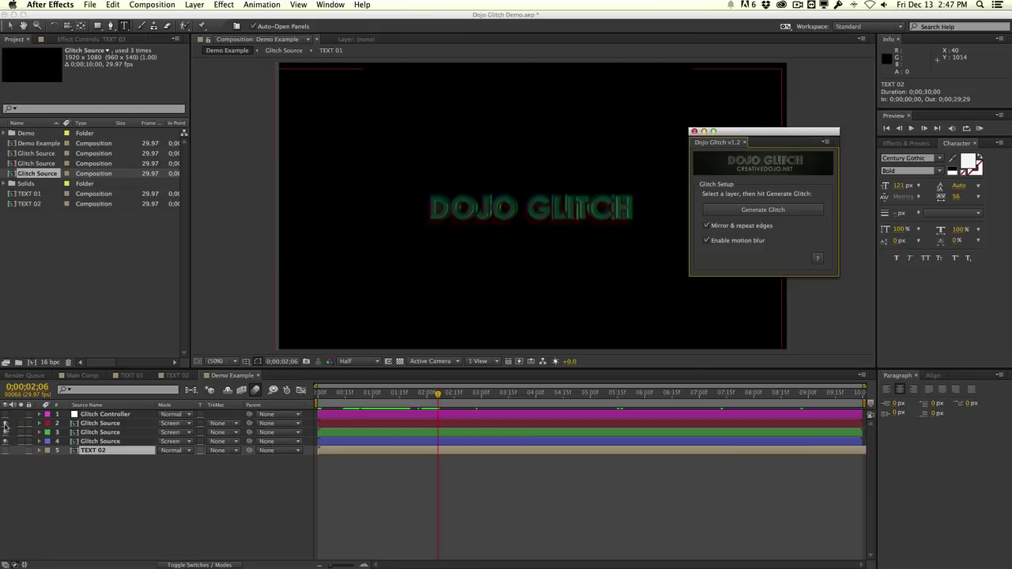
{"action": "left_click_drag", "start_coordinate": [6, 423], "coordinate": [6, 442]}
{"action": "left_click", "coordinate": [6, 450]}
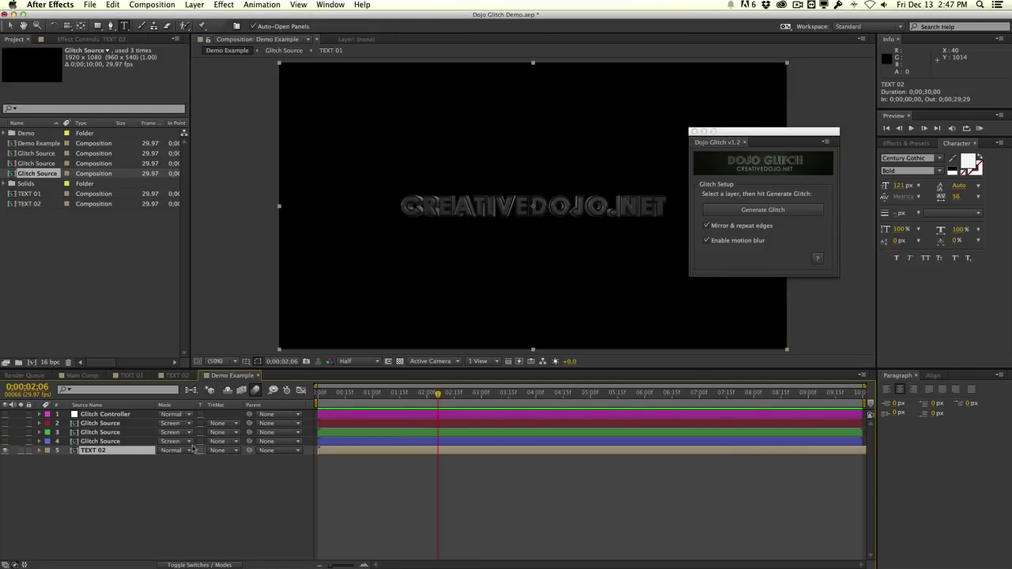
{"action": "left_click", "coordinate": [735, 210]}
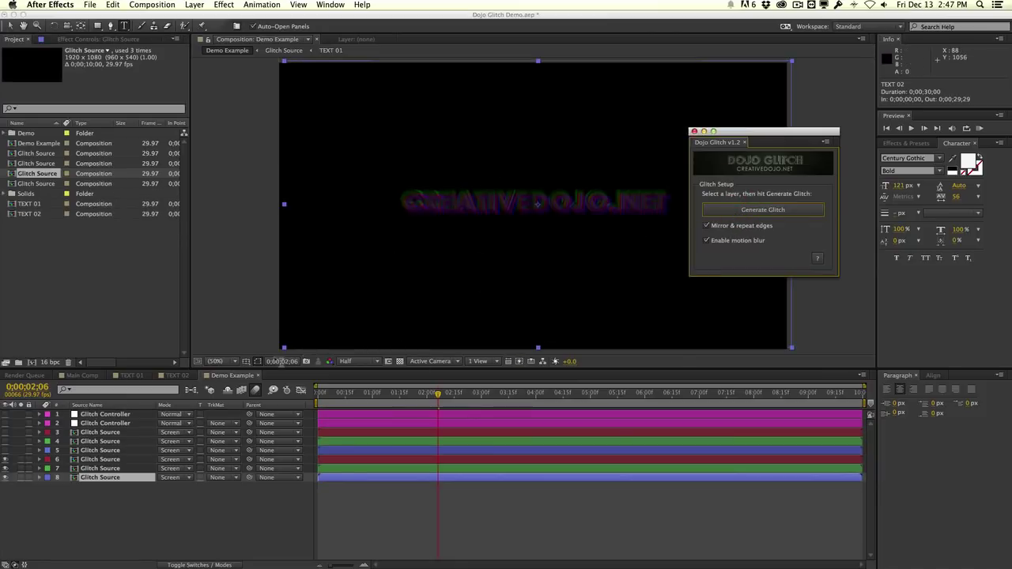
Delete the duplicate Glitch Controller and show the remaining controller's slider settings.
{"action": "left_click", "coordinate": [107, 415]}
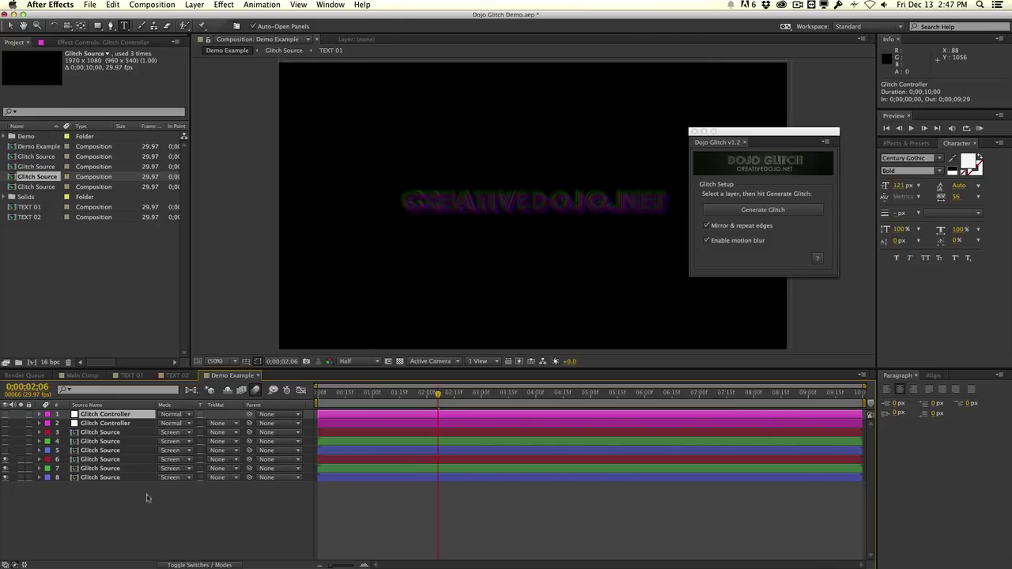
{"action": "left_click", "coordinate": [106, 423]}
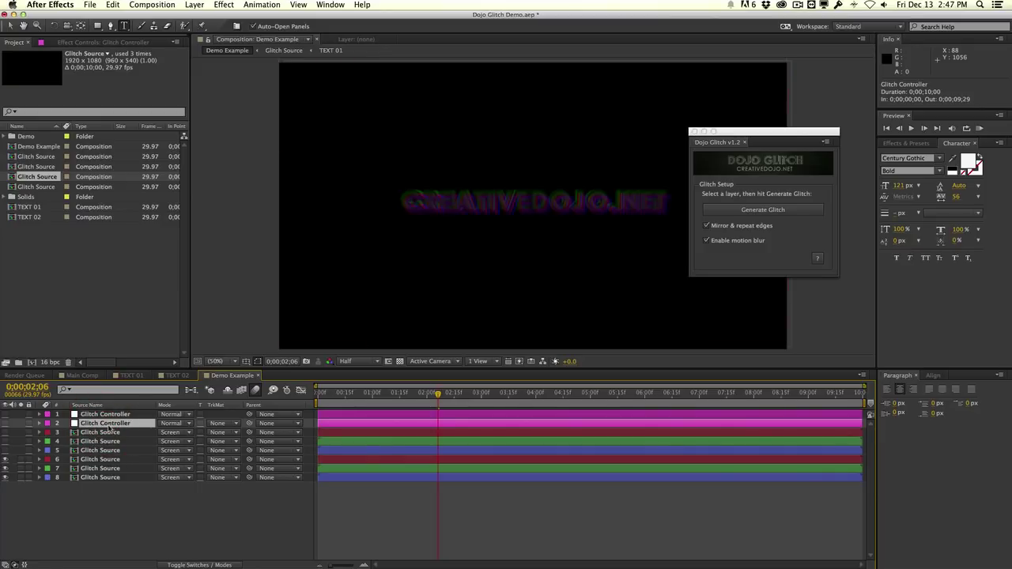
{"action": "left_click", "coordinate": [110, 415]}
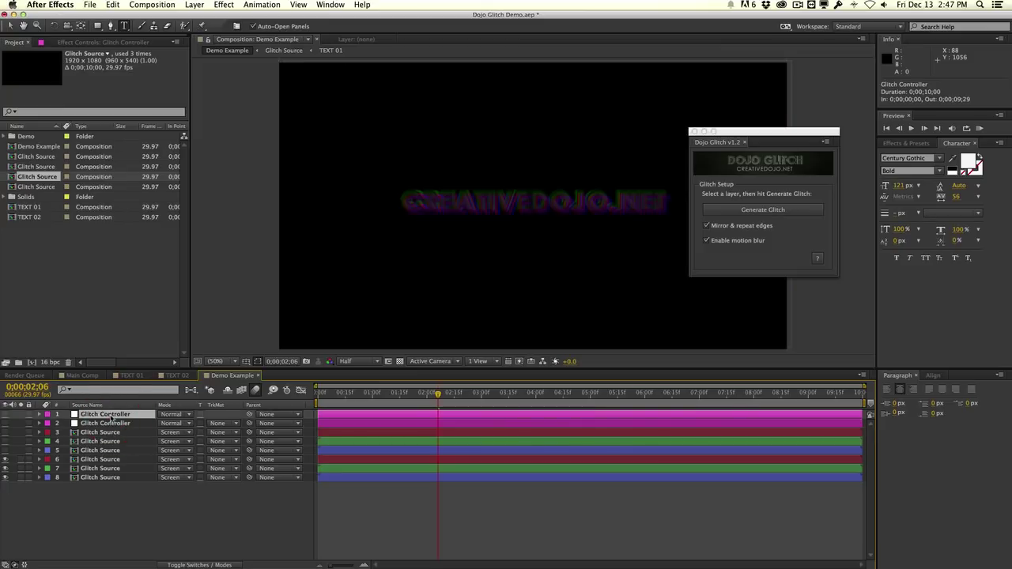
{"action": "key", "text": "Delete"}
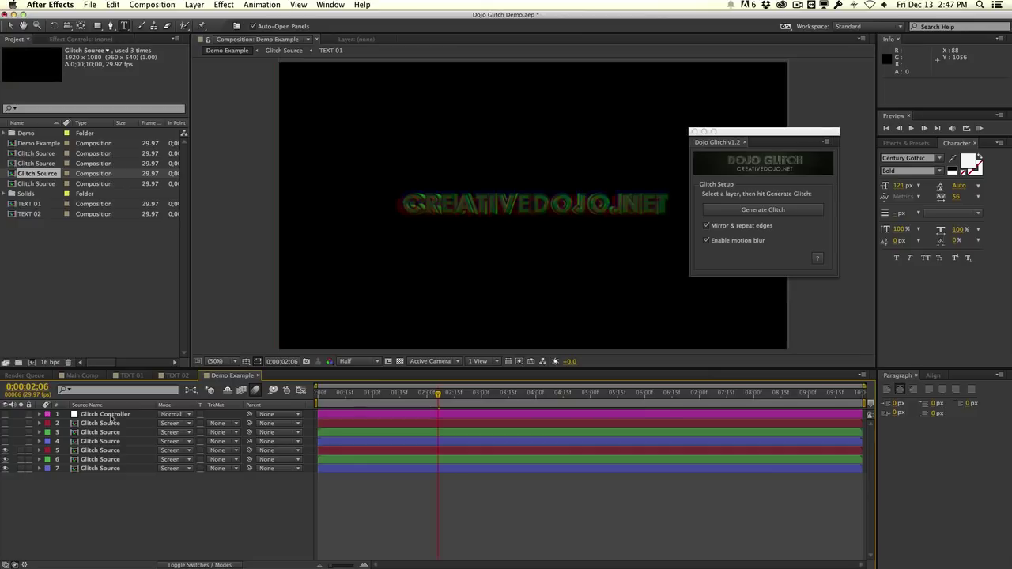
{"action": "left_click_drag", "start_coordinate": [112, 503], "coordinate": [87, 425]}
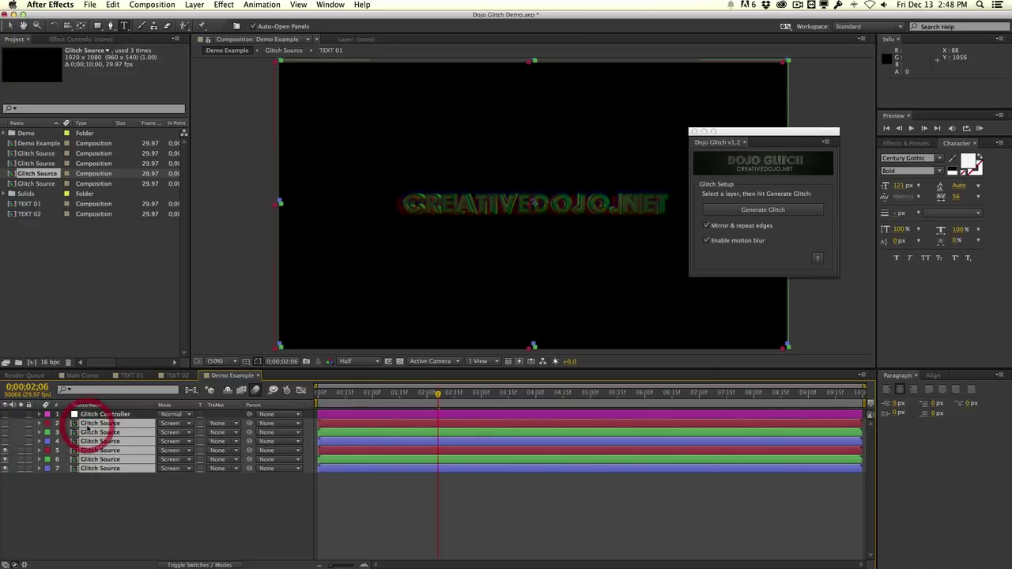
{"action": "left_click", "coordinate": [90, 415]}
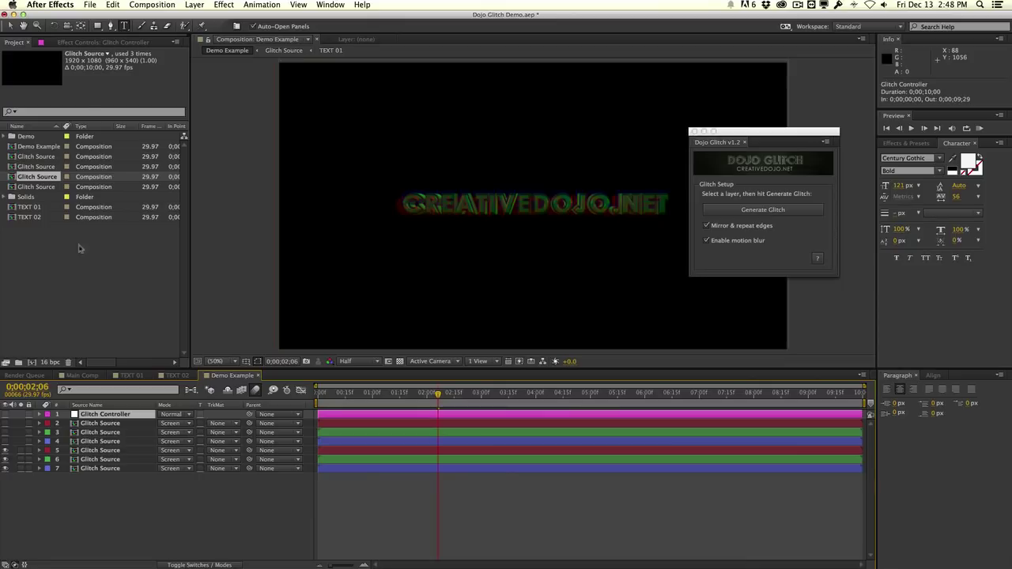
{"action": "left_click", "coordinate": [94, 43]}
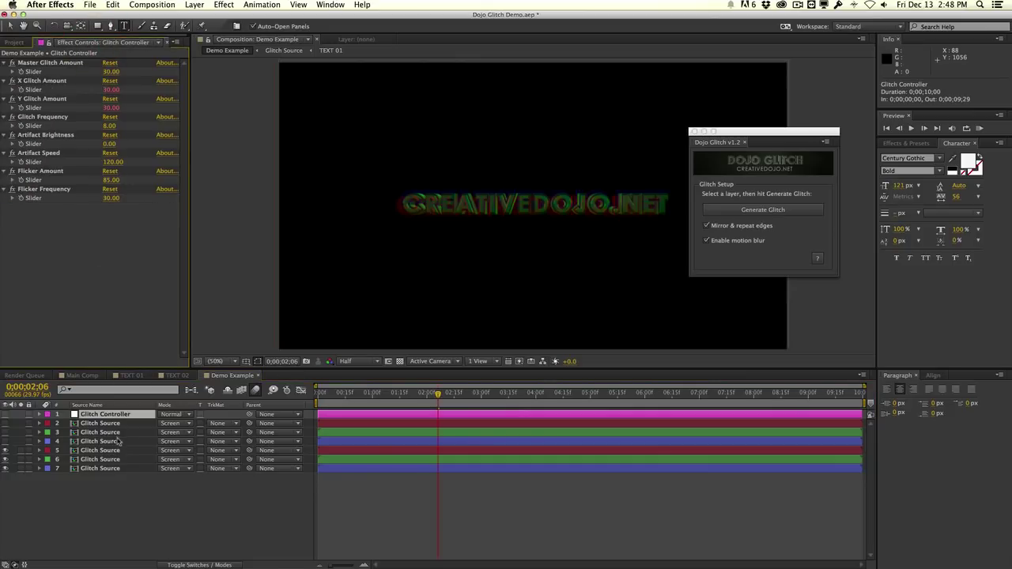
{"action": "left_click_drag", "start_coordinate": [5, 424], "coordinate": [5, 441]}
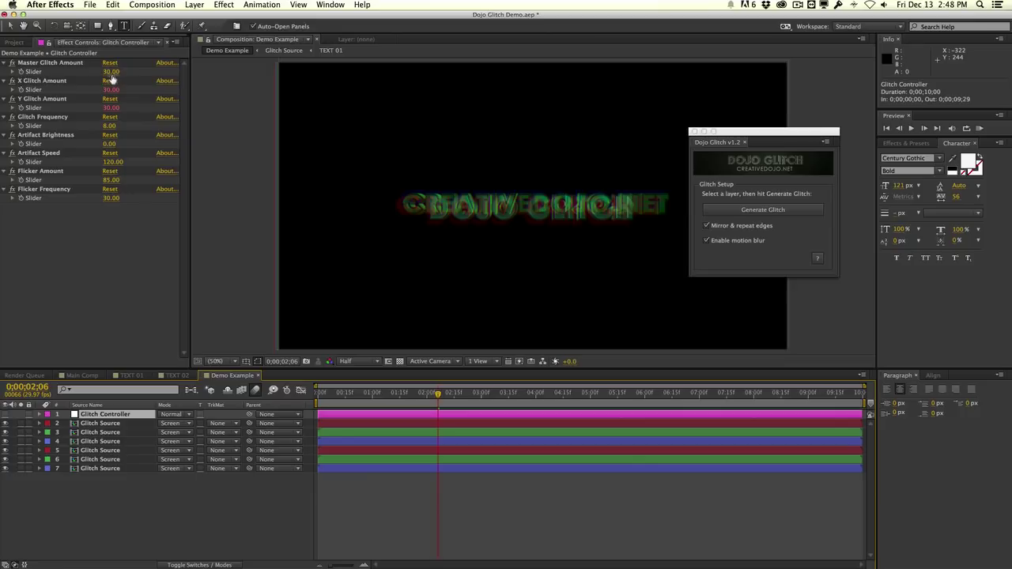
{"action": "left_click_drag", "start_coordinate": [111, 72], "coordinate": [182, 71]}
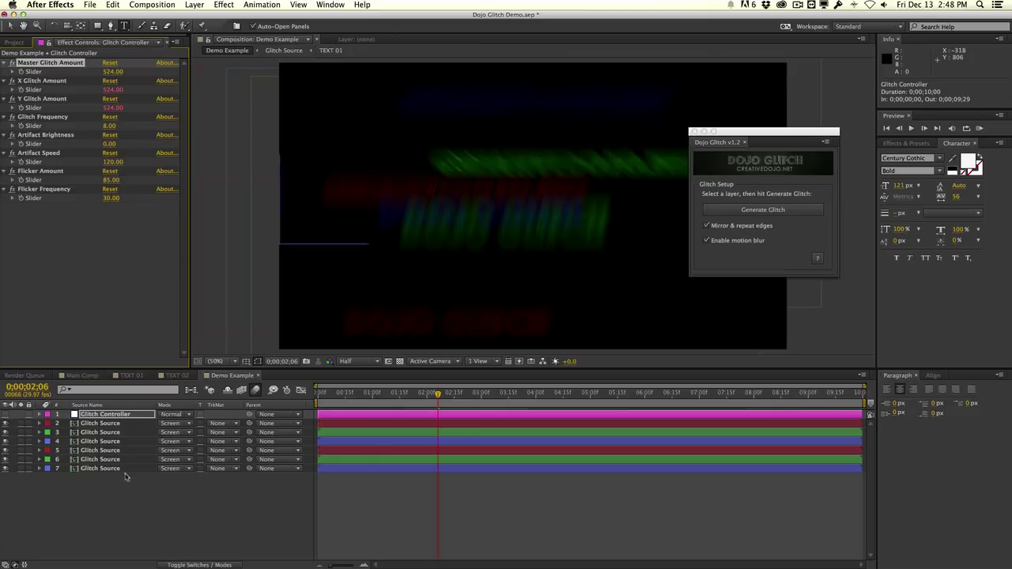
{"action": "left_click_drag", "start_coordinate": [126, 492], "coordinate": [86, 454]}
{"action": "left_click", "coordinate": [115, 415]}
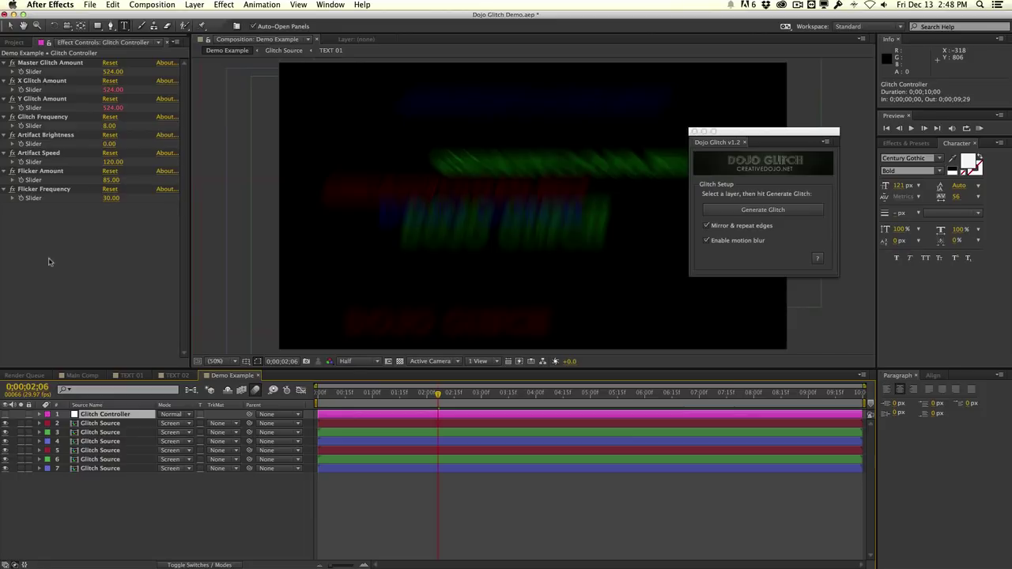
{"action": "key", "text": "super+z"}
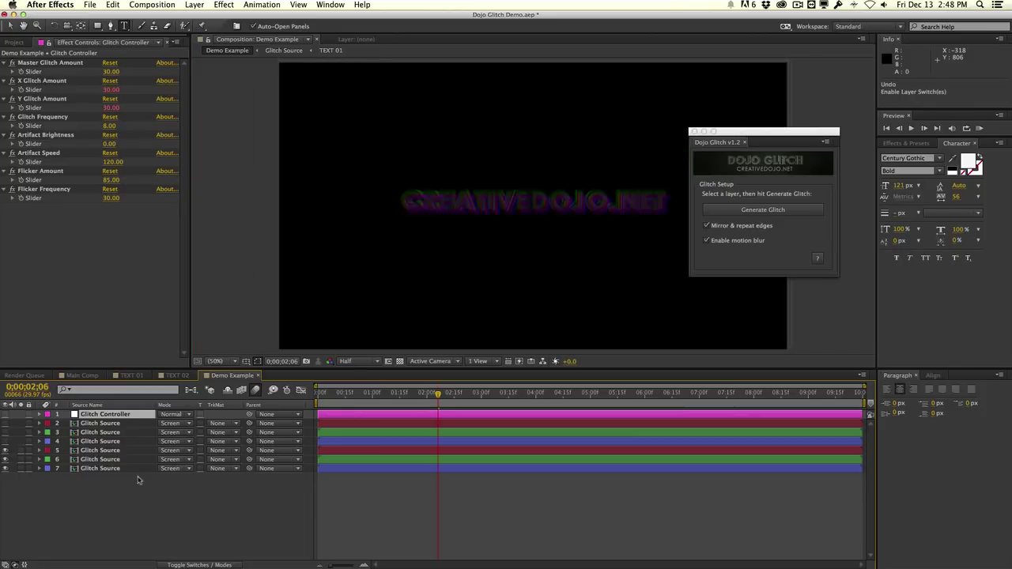
Undo the TEXT 02 glitch and rename the controller 'Glitch Controller (Original)'.
{"action": "key", "text": "super+z"}
{"action": "key", "text": "super+z"}
{"action": "key", "text": "super+z"}
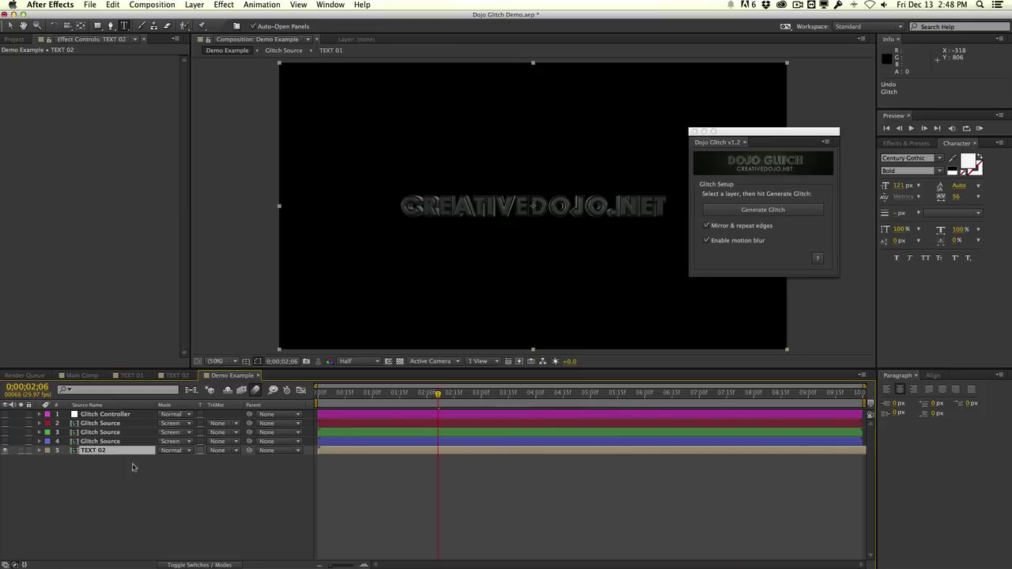
{"action": "key", "text": "super+z"}
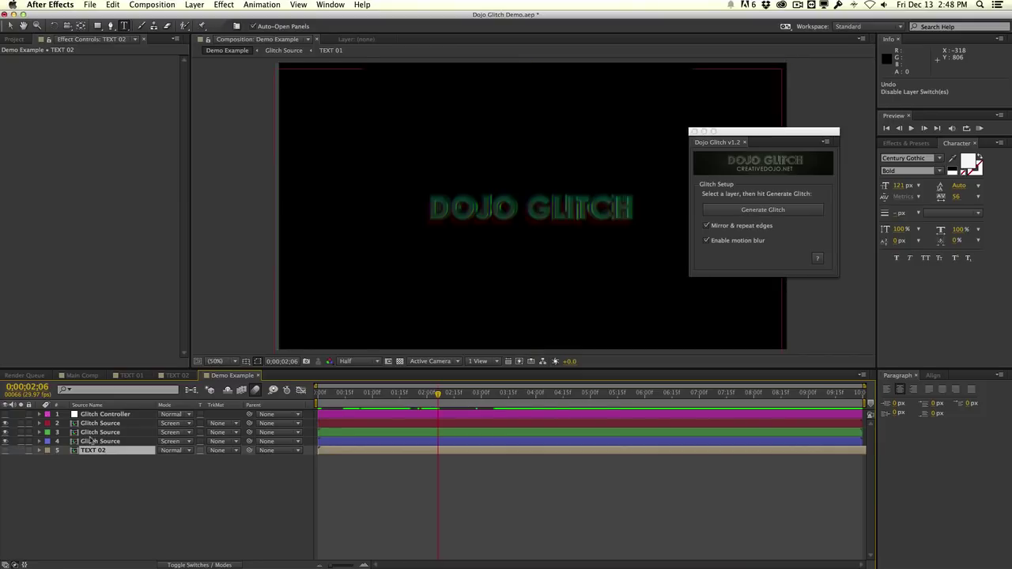
{"action": "left_click", "coordinate": [91, 414]}
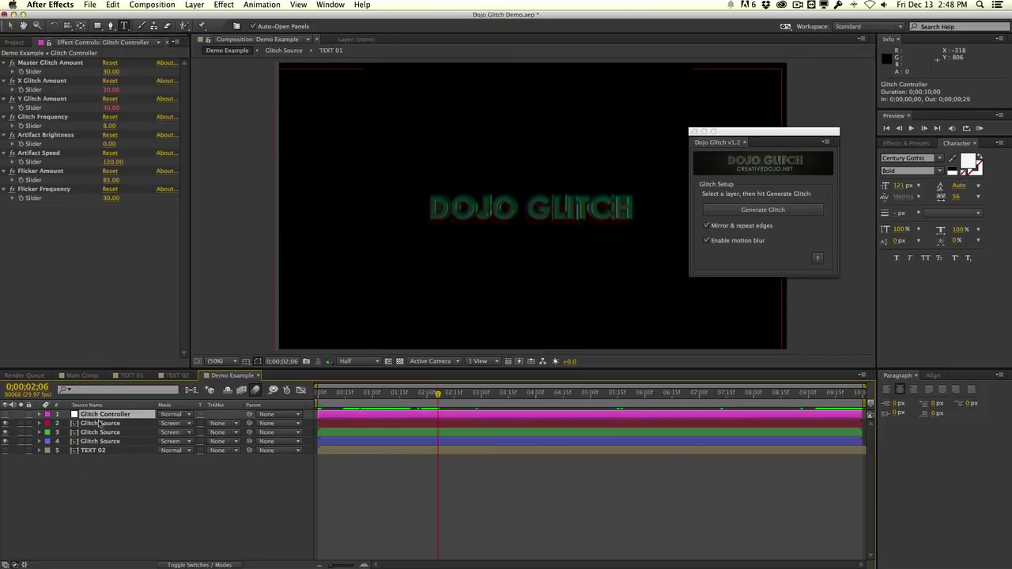
{"action": "left_click", "coordinate": [101, 424]}
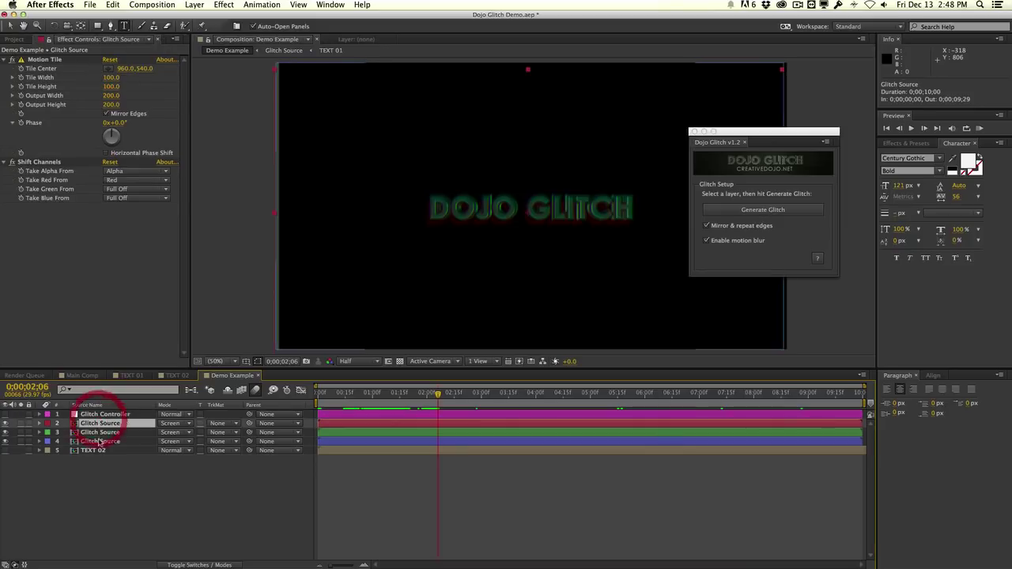
{"action": "left_click", "coordinate": [98, 440], "text": "shift"}
{"action": "left_click", "coordinate": [103, 415]}
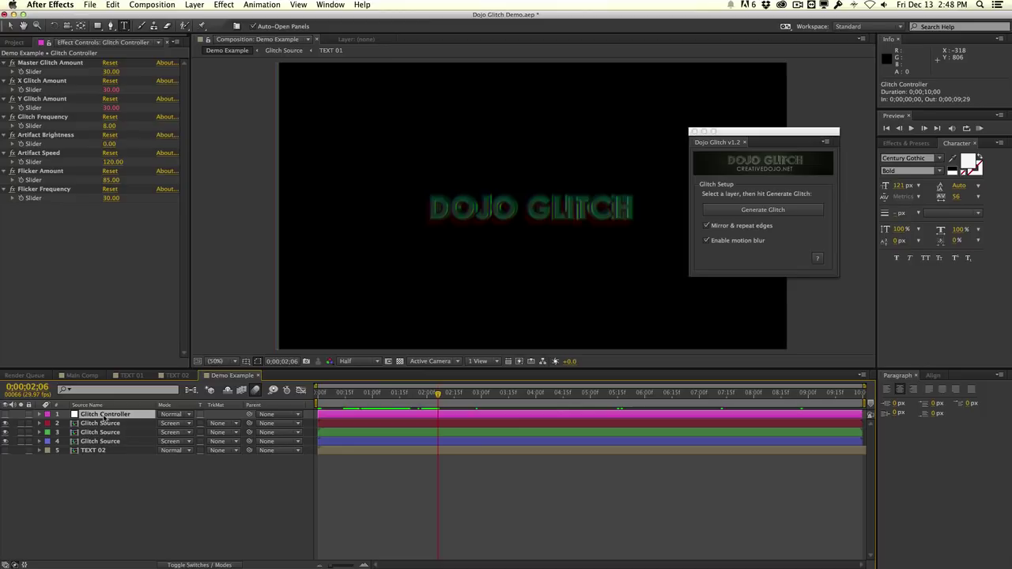
{"action": "key", "text": "Return"}
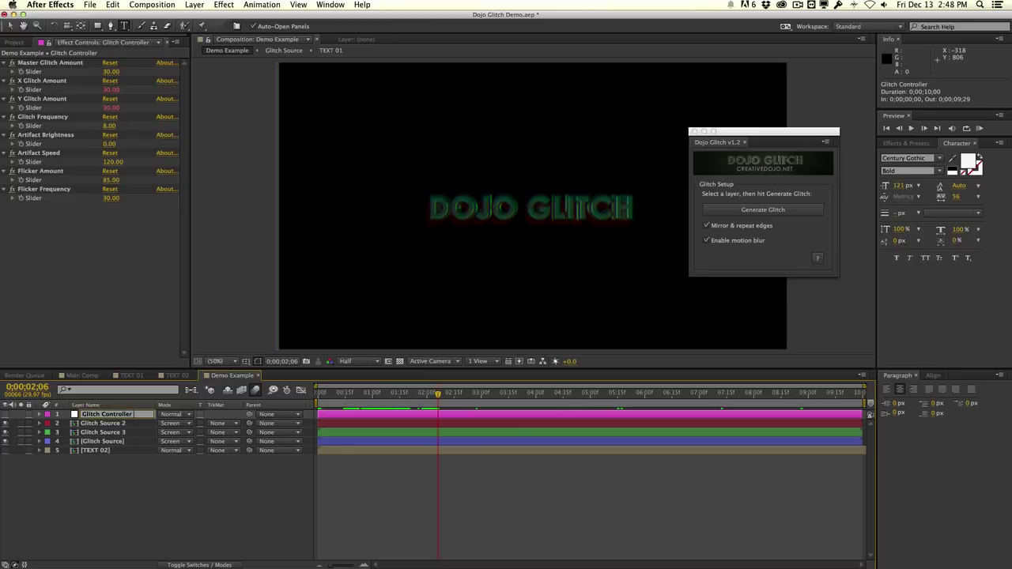
{"action": "type", "text": "(Original)"}
{"action": "left_click", "coordinate": [100, 475]}
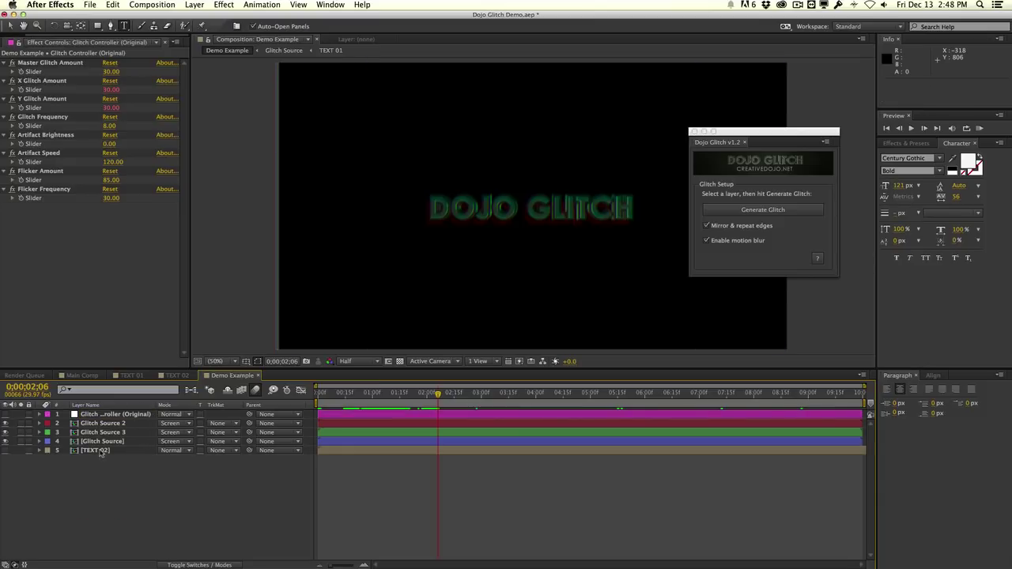
Show only TEXT 02 and generate a separate glitch setup from it.
{"action": "left_click", "coordinate": [101, 451]}
{"action": "left_click", "coordinate": [5, 450]}
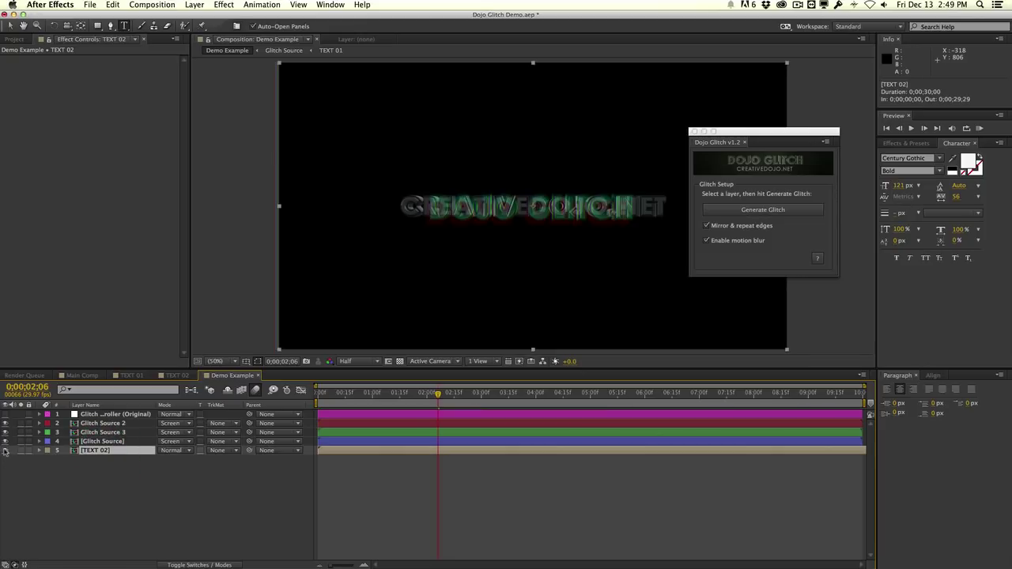
{"action": "left_click_drag", "start_coordinate": [4, 441], "coordinate": [5, 414]}
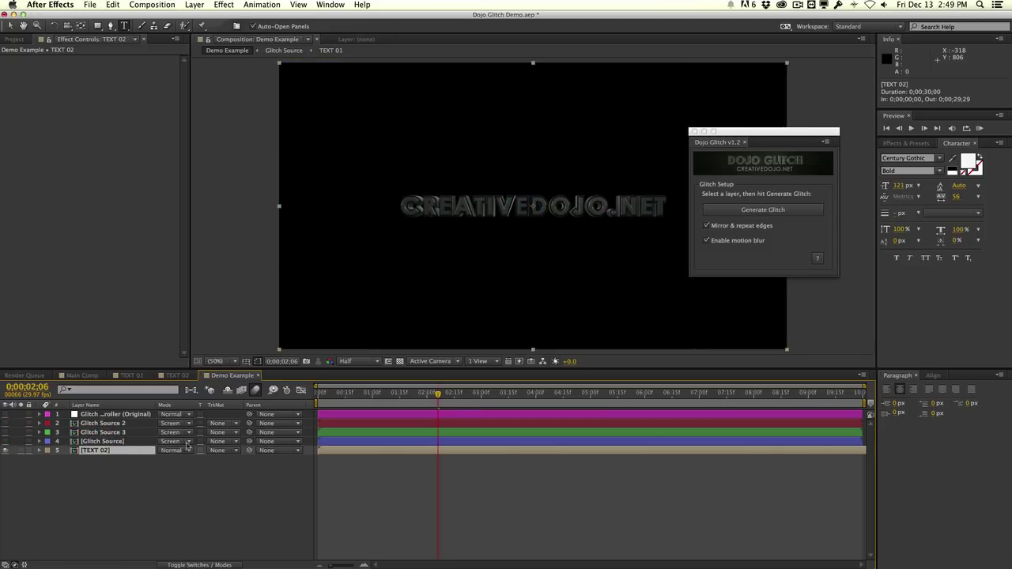
{"action": "left_click", "coordinate": [748, 211]}
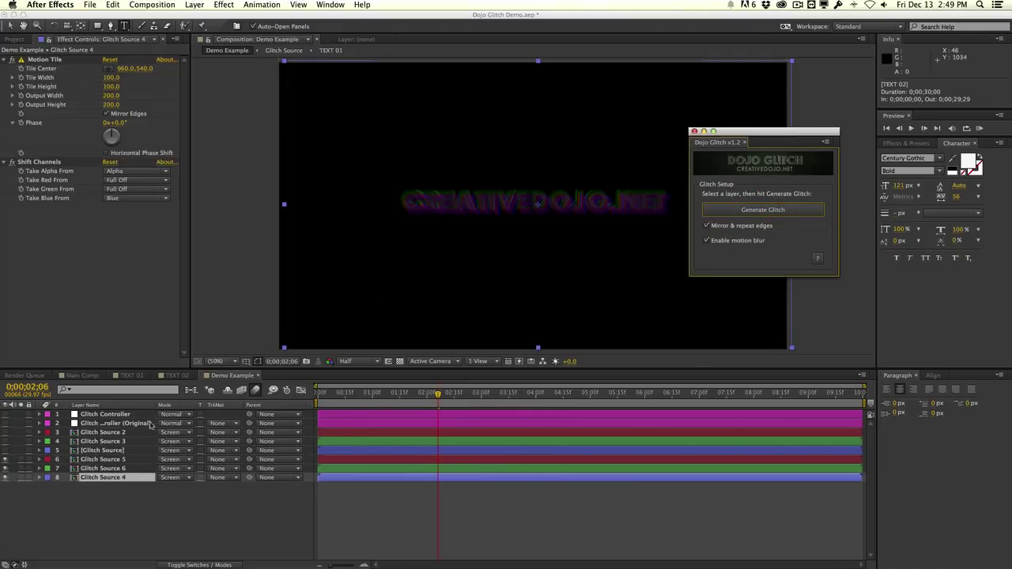
Rename the new controller layer to Glitch Controller 2.
{"action": "left_click", "coordinate": [107, 416]}
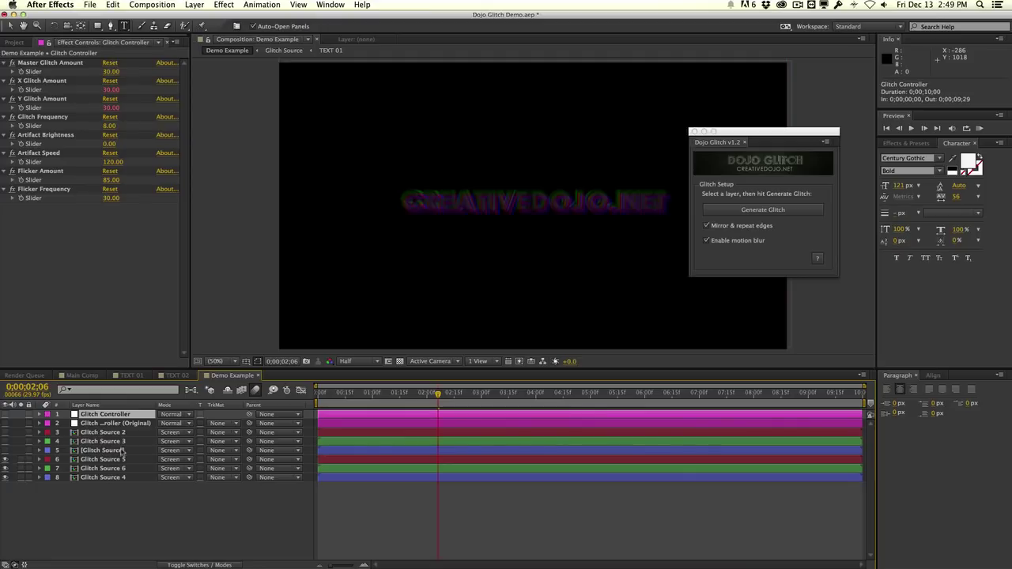
{"action": "left_click_drag", "start_coordinate": [112, 73], "coordinate": [163, 63]}
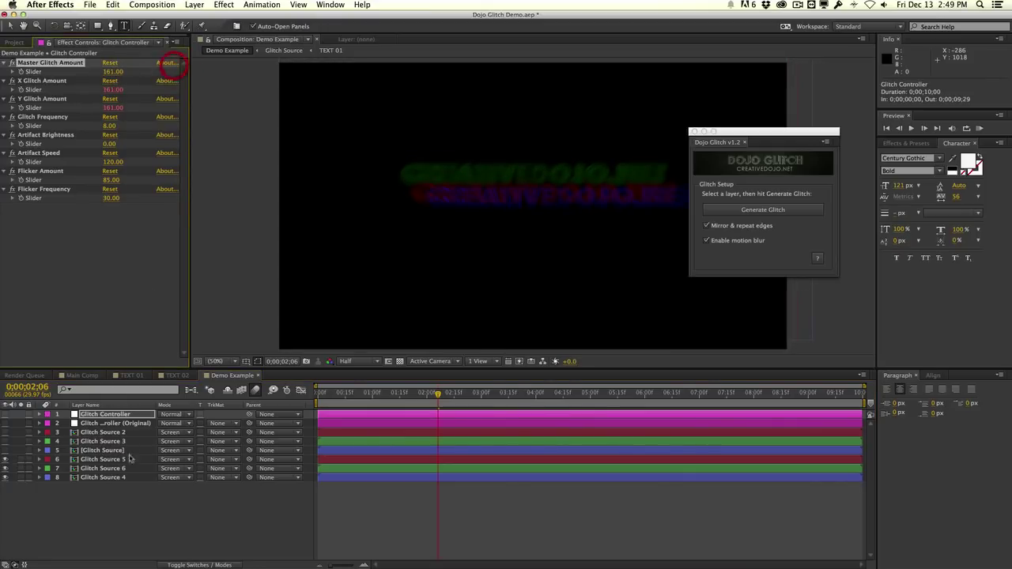
{"action": "left_click", "coordinate": [109, 416]}
{"action": "key", "text": "Return"}
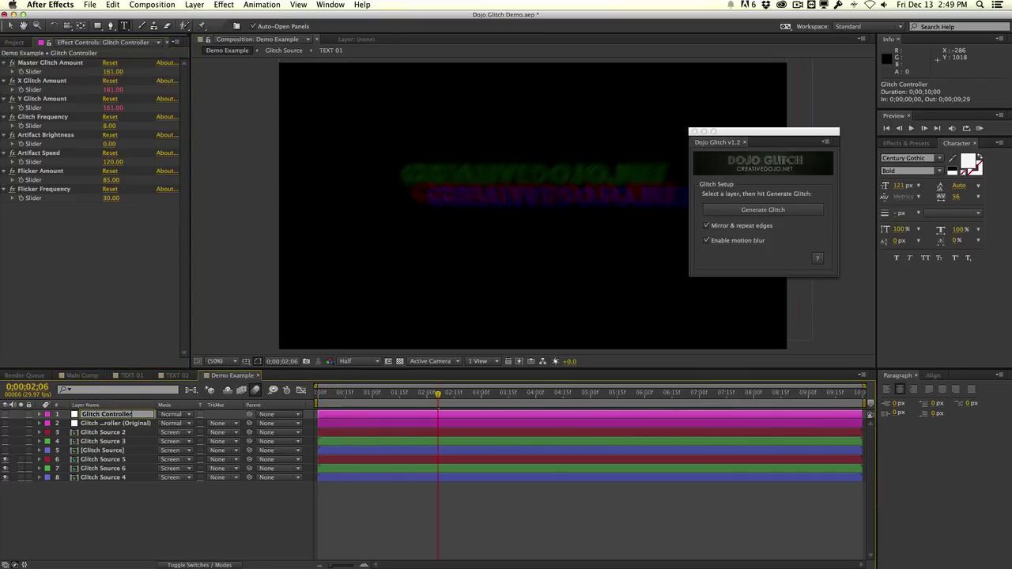
{"action": "type", "text": "2"}
{"action": "left_click", "coordinate": [108, 494]}
Set Glitch Controller 2's Master Glitch Amount to 75 and make DOJO GLITCH visible again.
{"action": "left_click", "coordinate": [108, 417]}
{"action": "left_click_drag", "start_coordinate": [113, 72], "coordinate": [88, 94]}
{"action": "left_click", "coordinate": [6, 443]}
{"action": "left_click", "coordinate": [101, 424]}
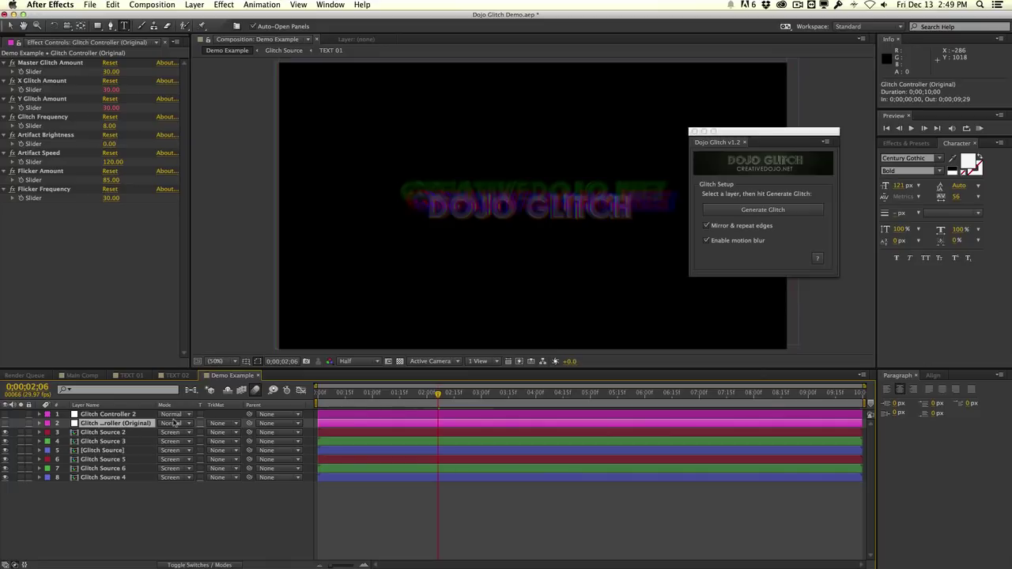
Undo the raised glitch amount and restore the Glitch Controller setup.
{"action": "left_click_drag", "start_coordinate": [111, 72], "coordinate": [169, 64]}
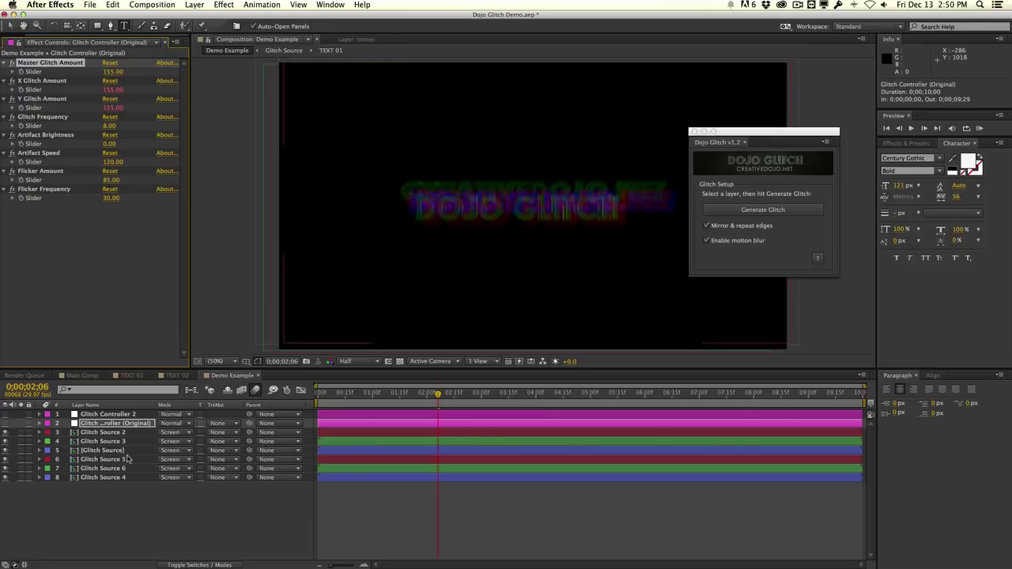
{"action": "key", "text": "super+z"}
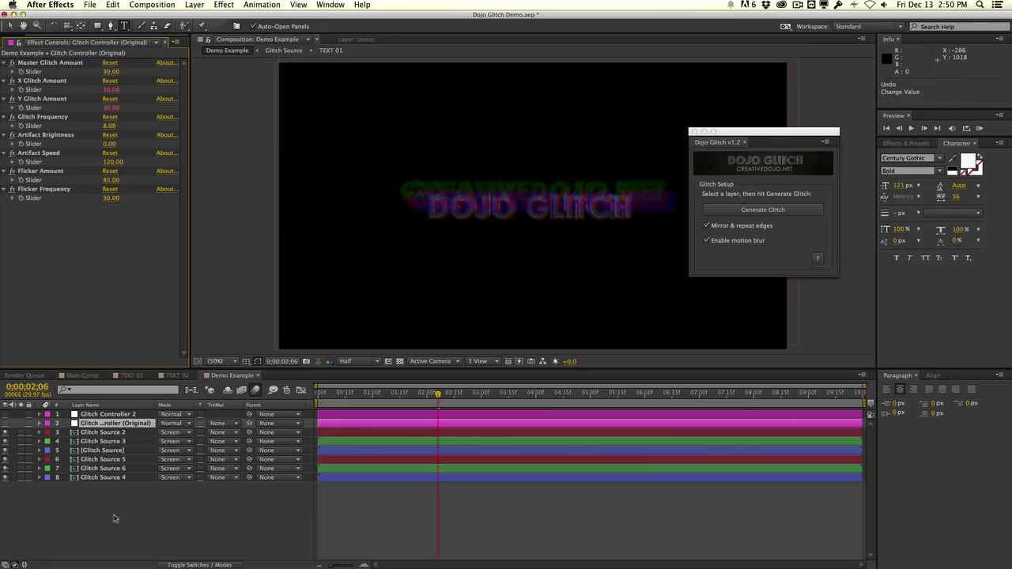
{"action": "key", "text": "super+z"}
{"action": "key", "text": "super+z"}
{"action": "key", "text": "super+z"}
{"action": "key", "text": "super+z"}
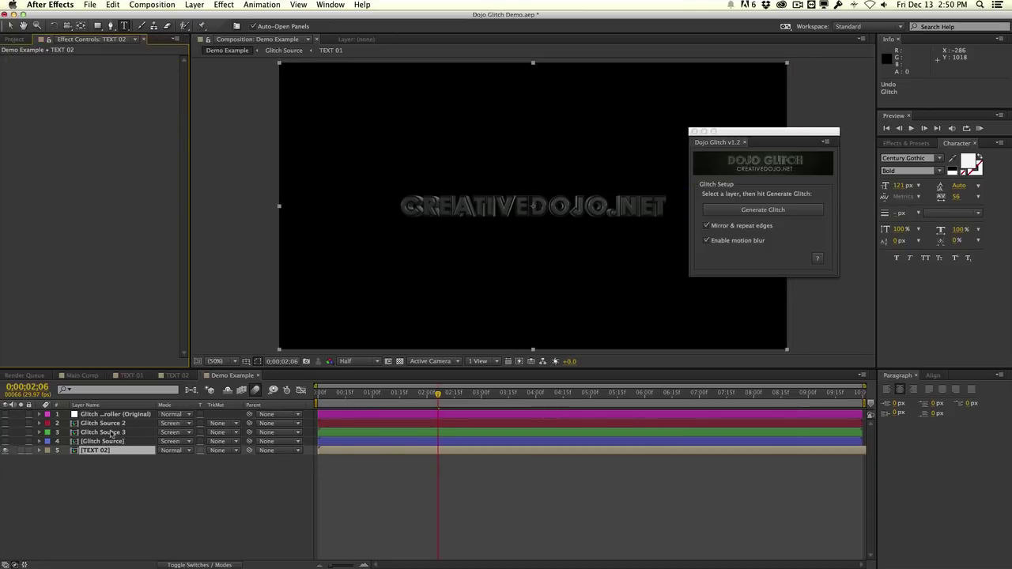
{"action": "key", "text": "super+z"}
{"action": "key", "text": "super+shift+z"}
Make TEXT 02 visible, generate its glitch, and delete the duplicate Glitch Controller 2.
{"action": "left_click", "coordinate": [117, 450]}
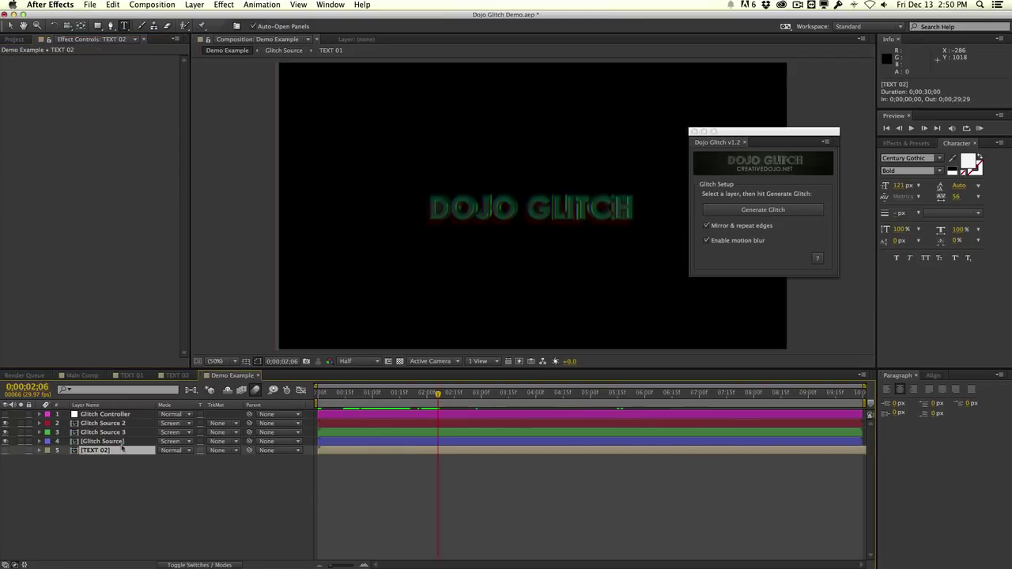
{"action": "left_click", "coordinate": [6, 451]}
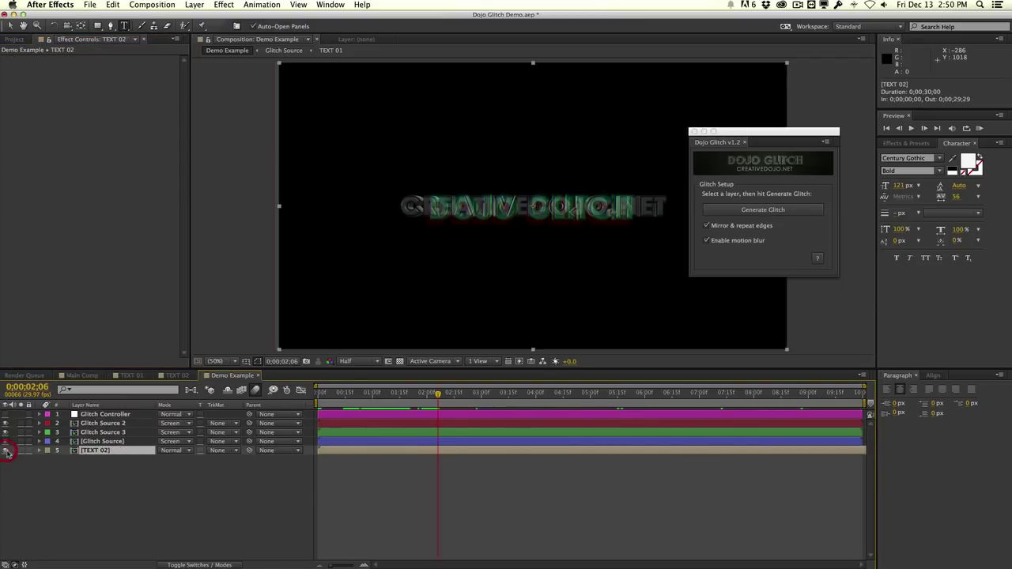
{"action": "left_click", "coordinate": [744, 212]}
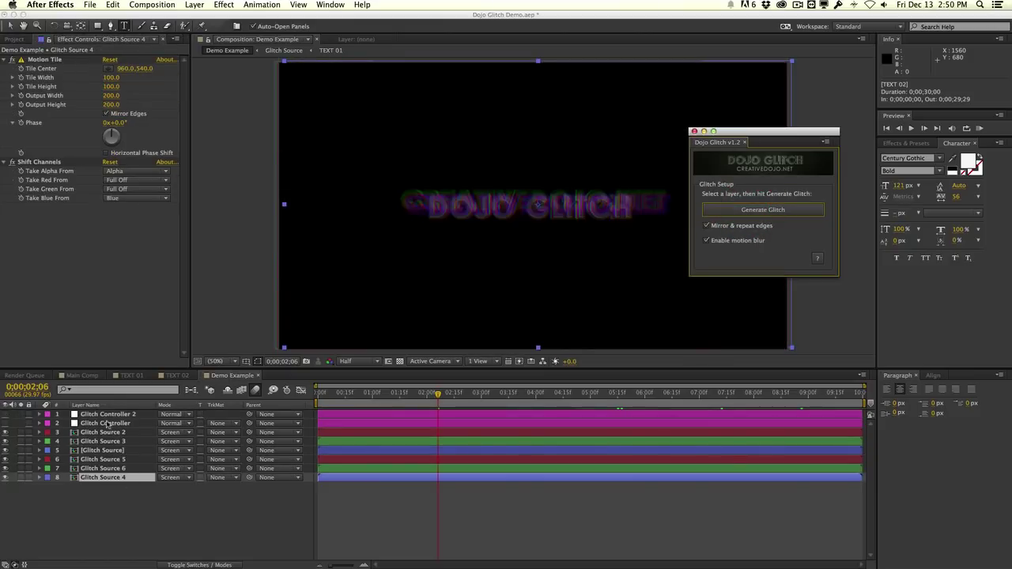
{"action": "left_click", "coordinate": [107, 414]}
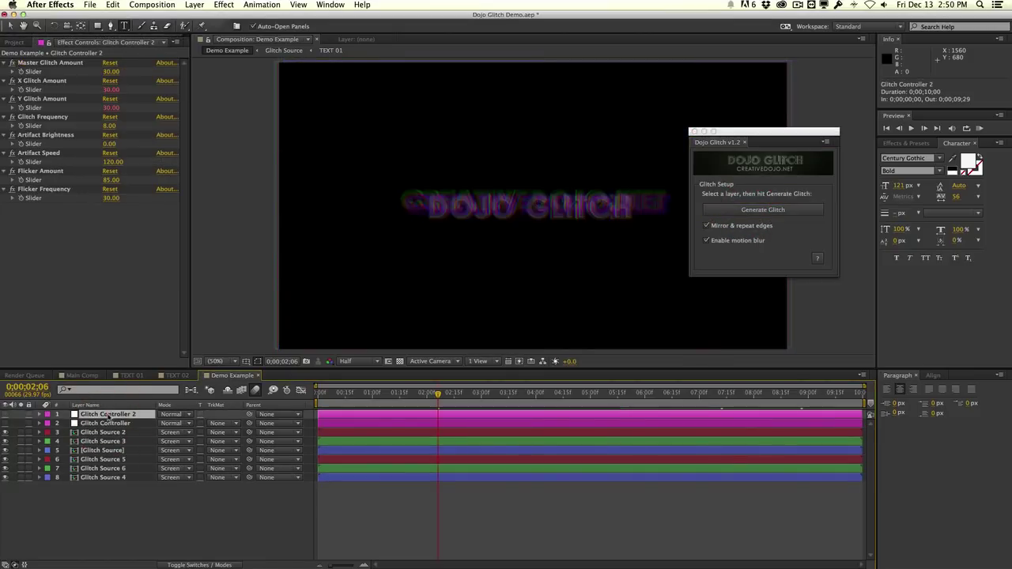
{"action": "key", "text": "Delete"}
Select the first three Glitch Source layers (2–4).
{"action": "left_click", "coordinate": [108, 414]}
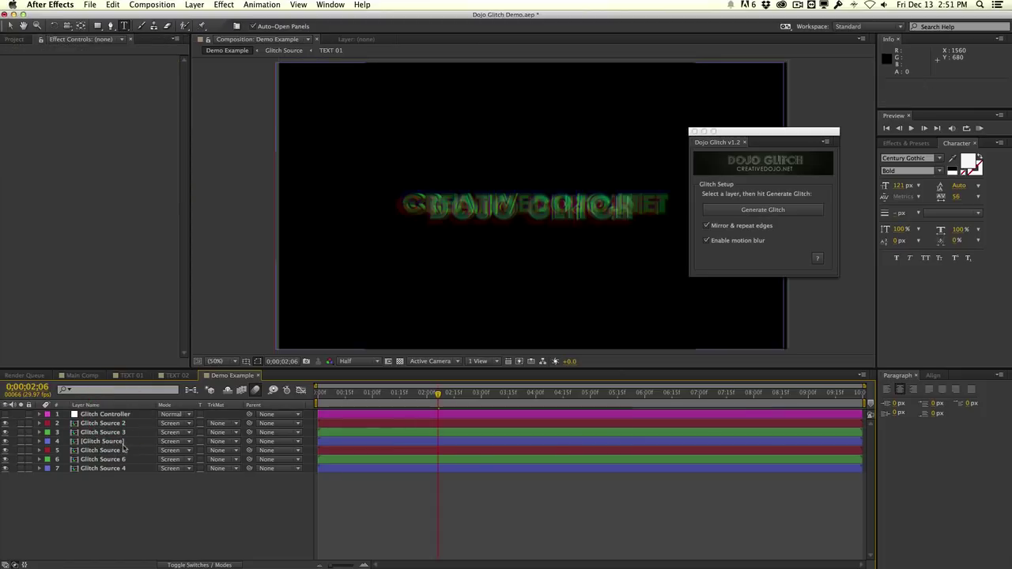
{"action": "left_click", "coordinate": [120, 424]}
{"action": "left_click", "coordinate": [119, 441], "text": "shift"}
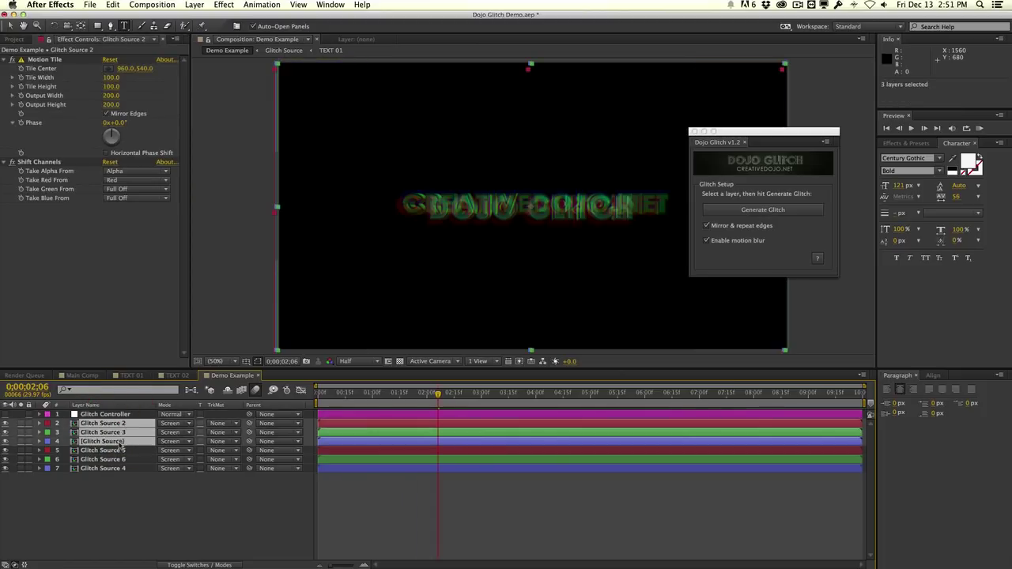
Label the first three glitch source layers red and the other three aqua.
{"action": "left_click", "coordinate": [48, 424]}
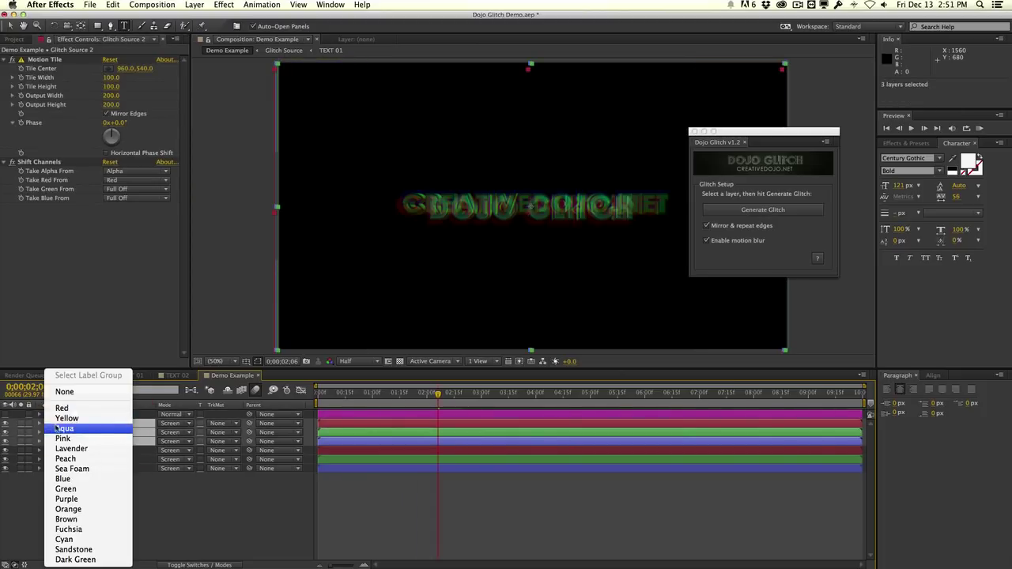
{"action": "left_click", "coordinate": [68, 408]}
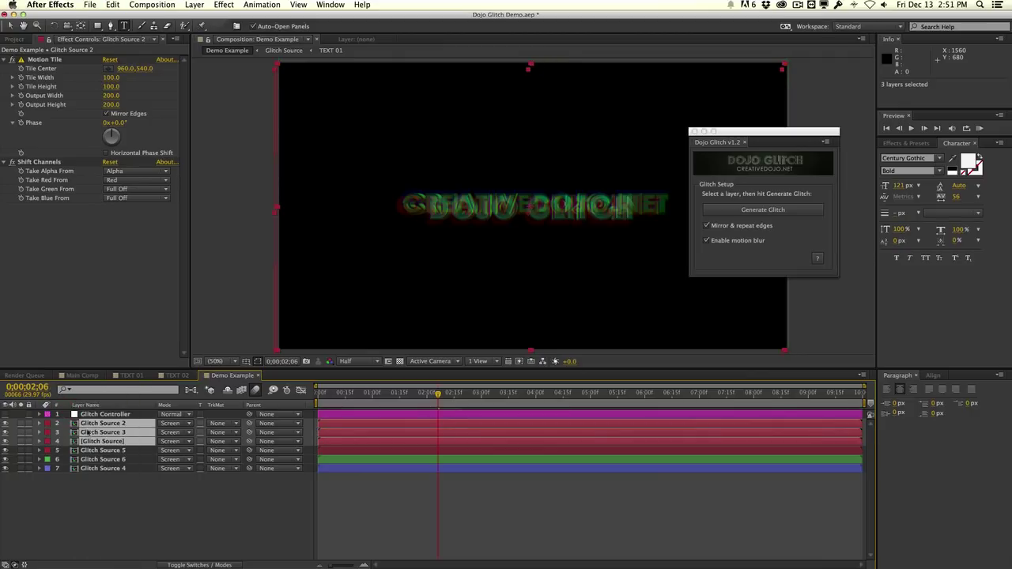
{"action": "left_click", "coordinate": [103, 469]}
{"action": "left_click", "coordinate": [101, 450], "text": "shift"}
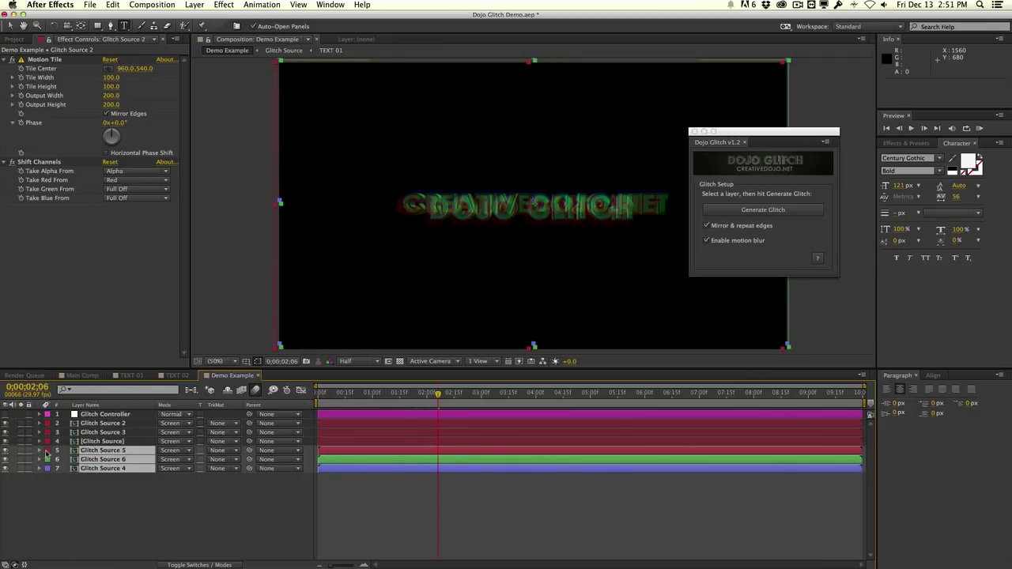
{"action": "left_click", "coordinate": [47, 451]}
{"action": "left_click", "coordinate": [64, 428]}
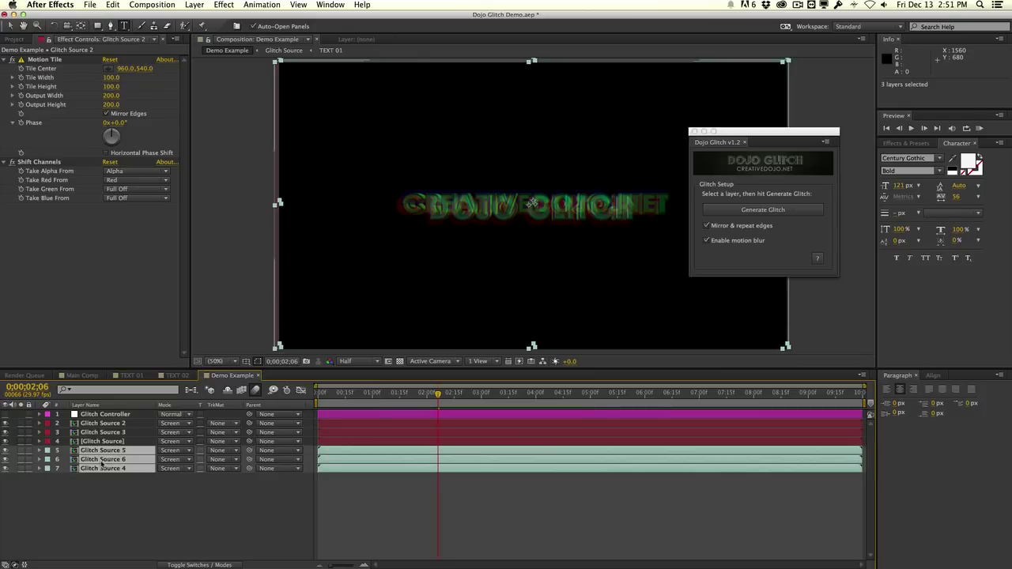
Deselect all layers and set the current time to 3;18.
{"action": "left_click", "coordinate": [9, 518]}
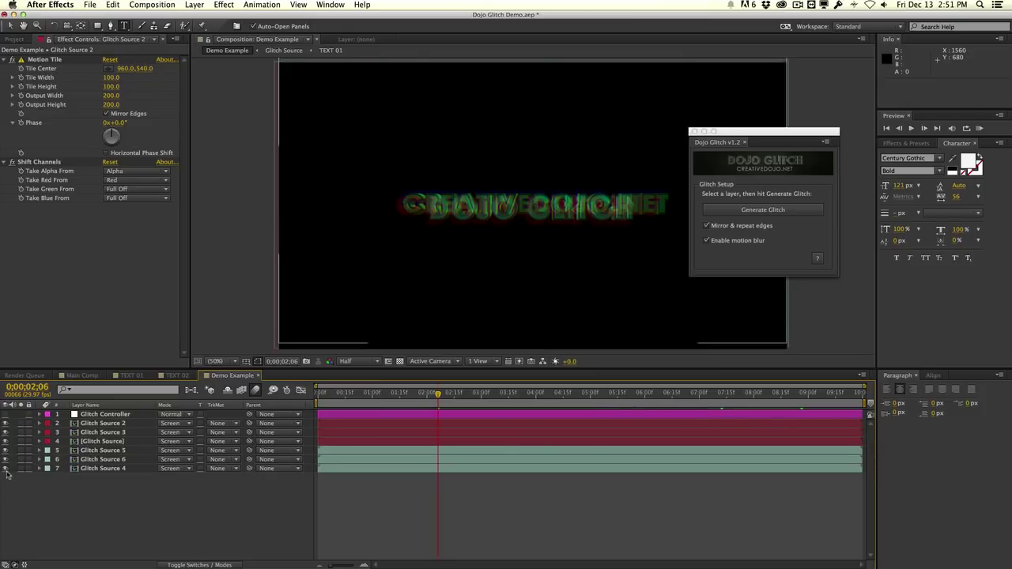
{"action": "left_click_drag", "start_coordinate": [437, 393], "coordinate": [507, 393]}
{"action": "mouse_move", "coordinate": [519, 388]}
{"action": "left_mouse_down"}
{"action": "mouse_move", "coordinate": [530, 388]}
{"action": "mouse_move", "coordinate": [515, 389]}
{"action": "left_mouse_up"}
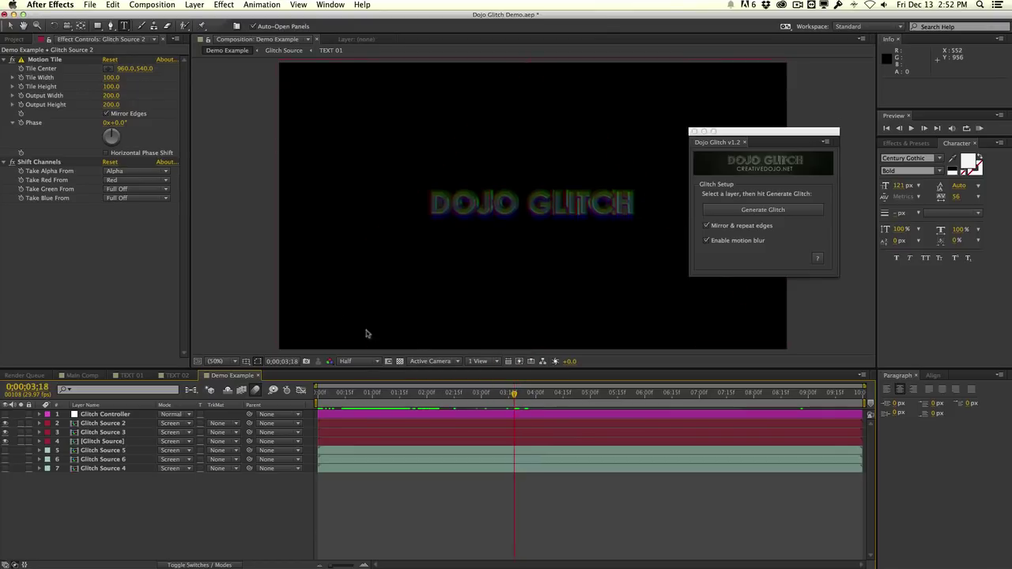
Reset the Glitch Controller's Master Glitch Amount and Flicker Amount to 0.
{"action": "left_click", "coordinate": [95, 415]}
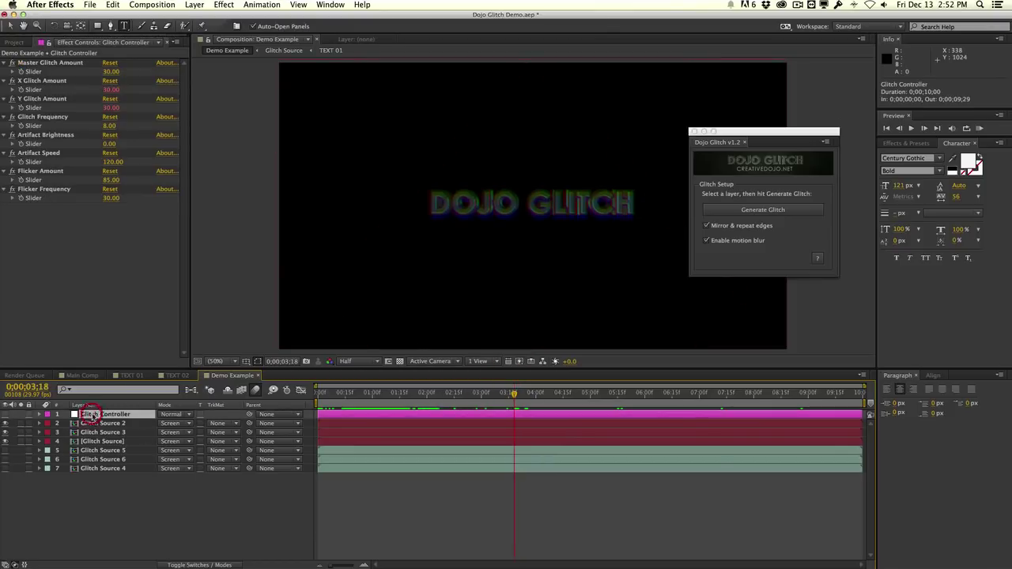
{"action": "left_click", "coordinate": [111, 64]}
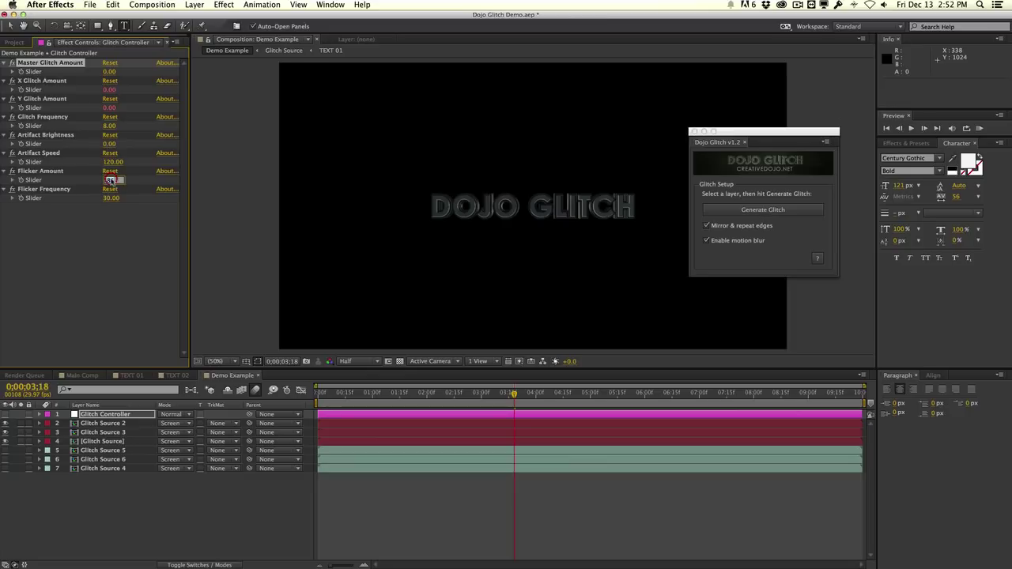
{"action": "left_click", "coordinate": [109, 170]}
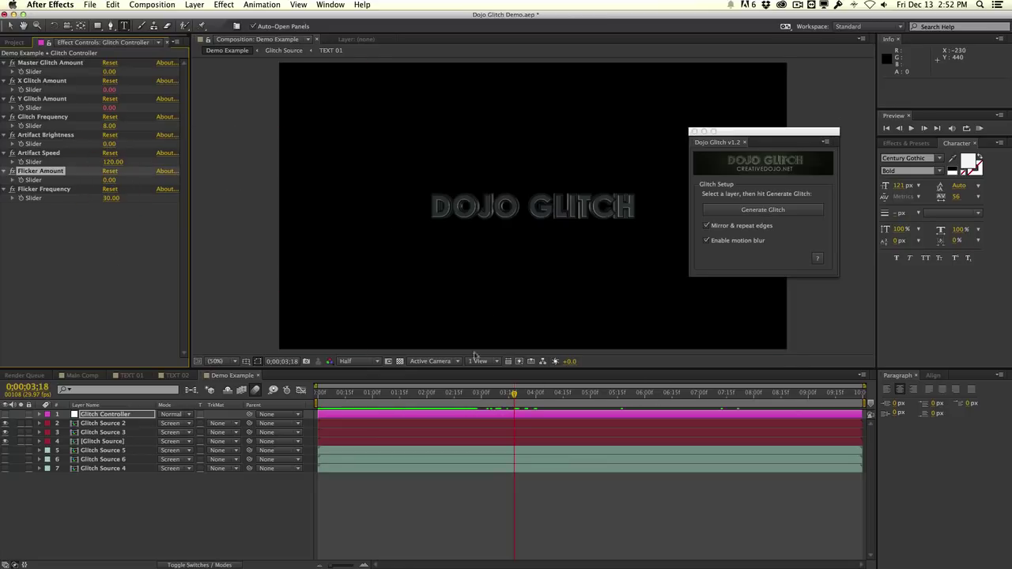
Keyframe Master Glitch Amount, Artifact Brightness and Flicker Amount at 3;18.
{"action": "left_click", "coordinate": [21, 72]}
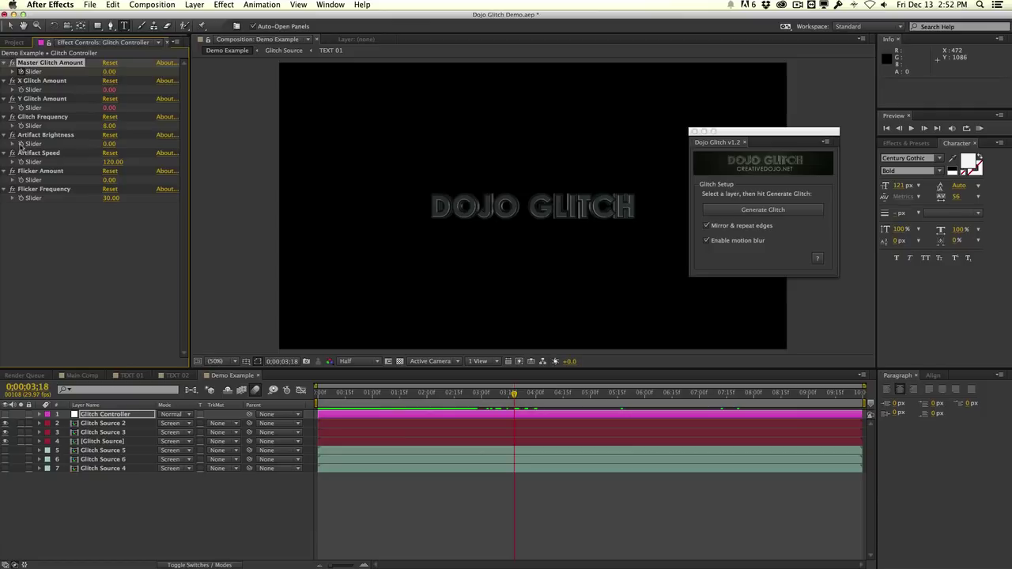
{"action": "left_click", "coordinate": [22, 143]}
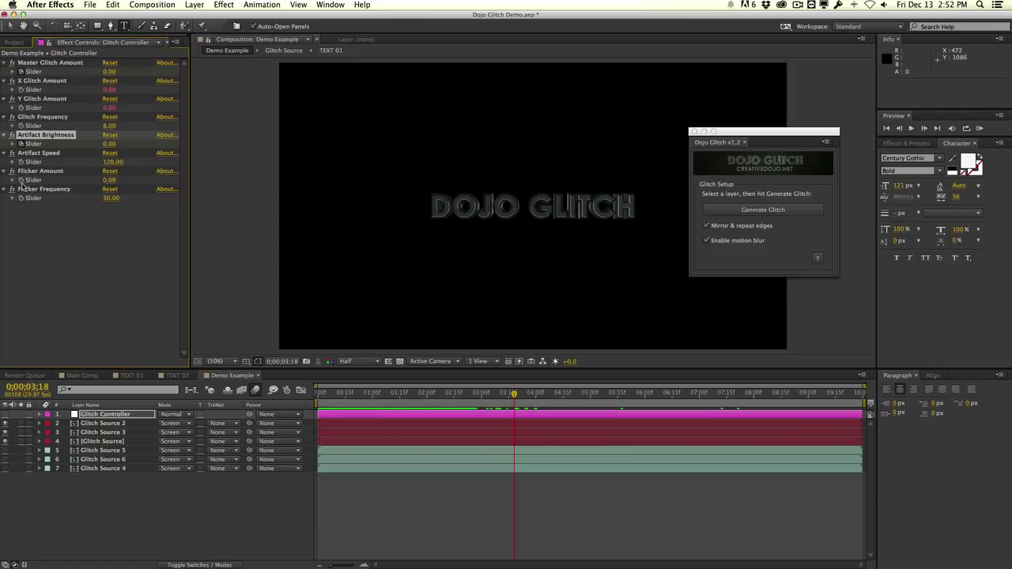
{"action": "left_click", "coordinate": [22, 180]}
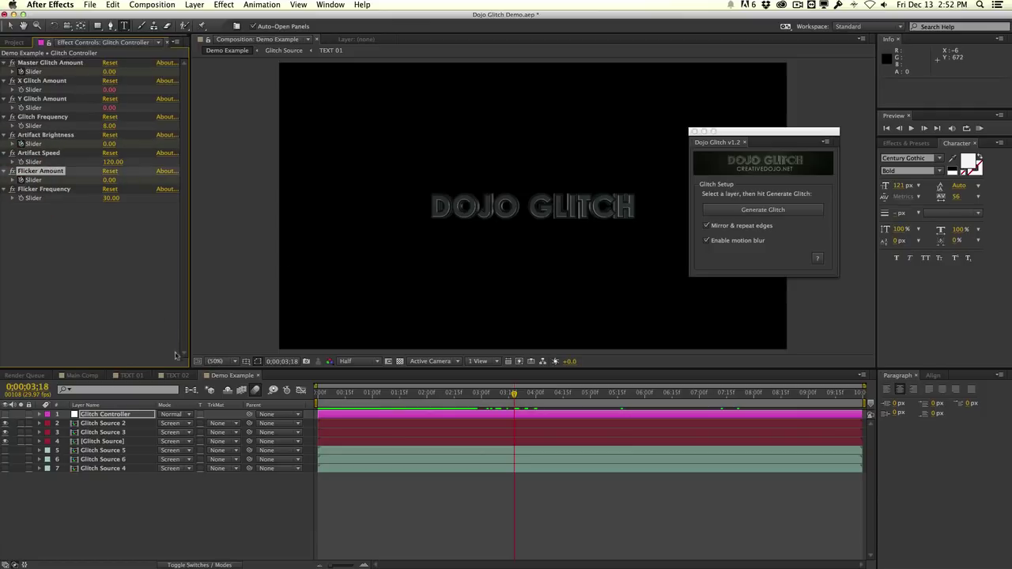
{"action": "key", "text": "u"}
{"action": "left_click", "coordinate": [526, 395]}
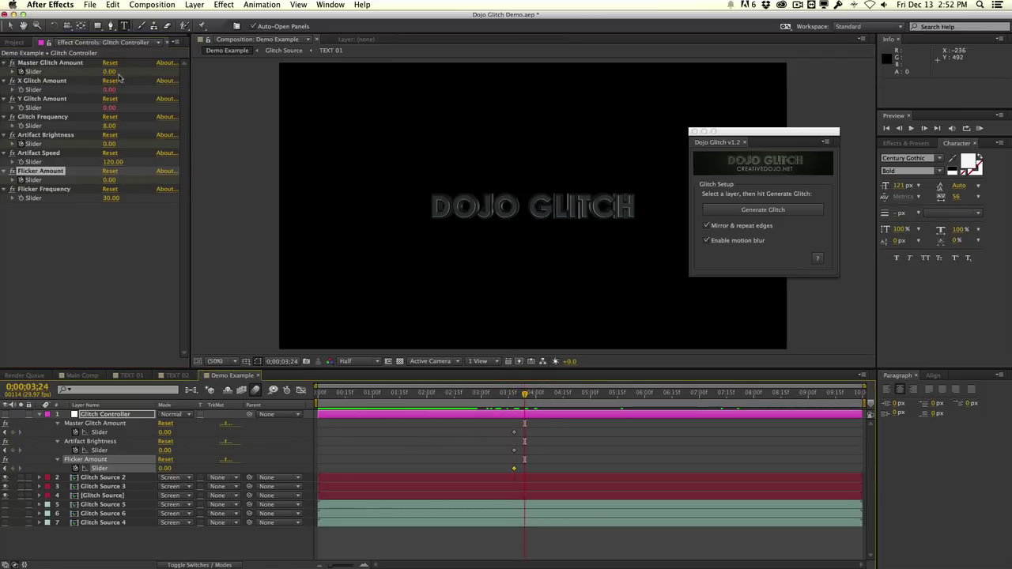
At 3;24 set Master Glitch 73, X Glitch 538, Artifact Brightness 110 and Flicker 90.
{"action": "left_click_drag", "start_coordinate": [109, 72], "coordinate": [344, 79]}
{"action": "left_click_drag", "start_coordinate": [782, 132], "coordinate": [101, 217]}
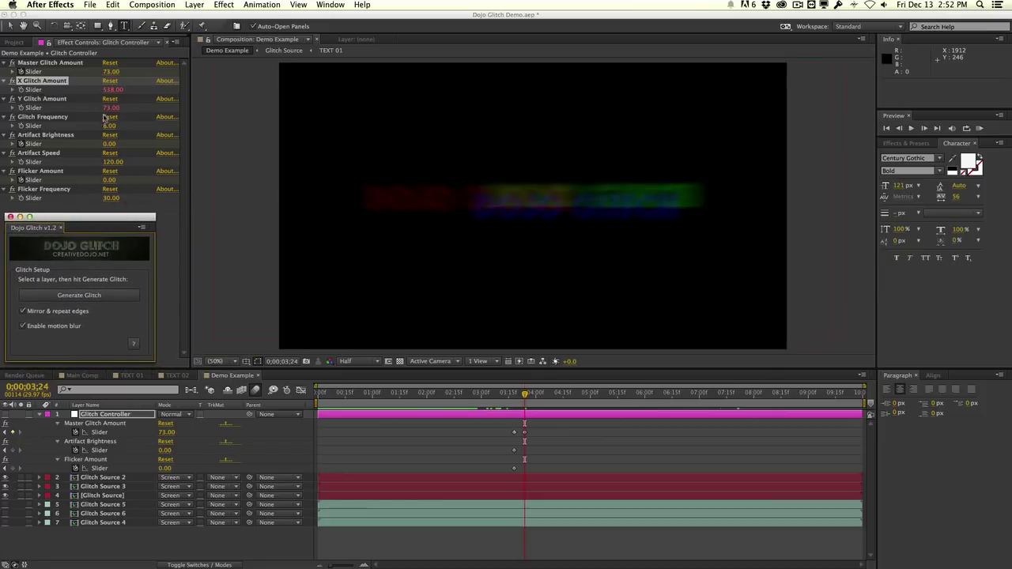
{"action": "left_click_drag", "start_coordinate": [110, 144], "coordinate": [154, 140]}
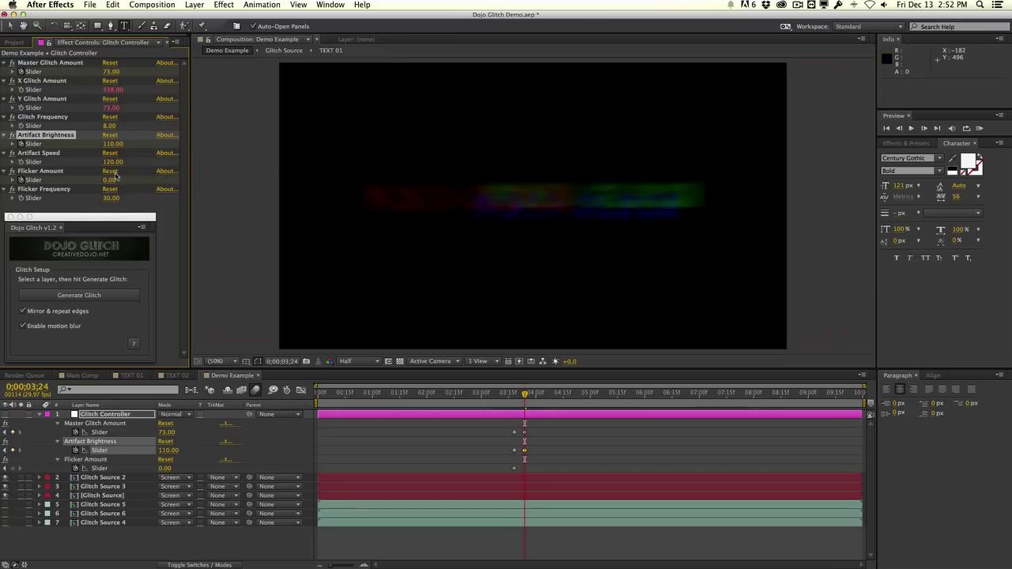
{"action": "left_click_drag", "start_coordinate": [113, 181], "coordinate": [157, 177]}
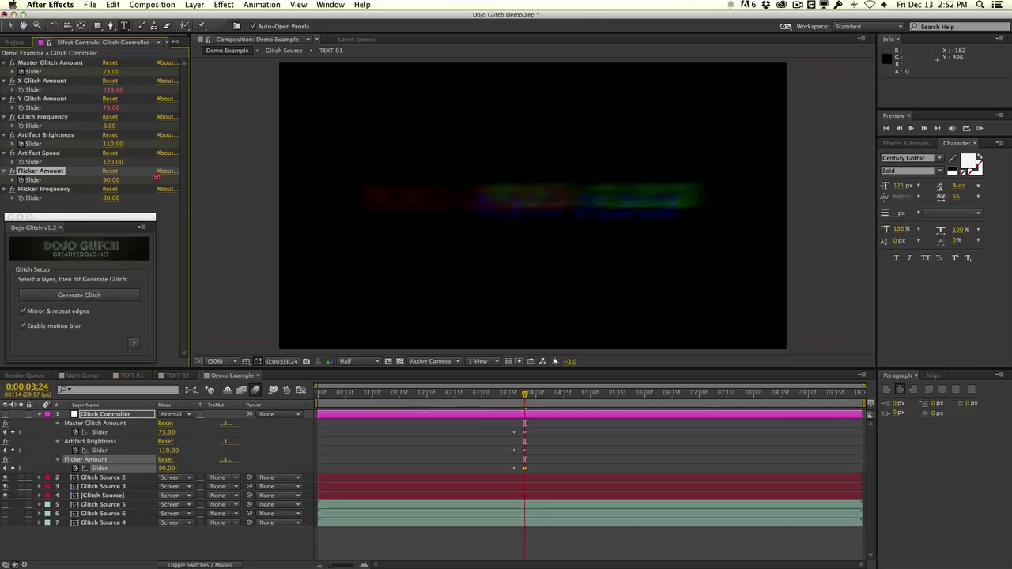
{"action": "left_click_drag", "start_coordinate": [530, 395], "coordinate": [538, 397]}
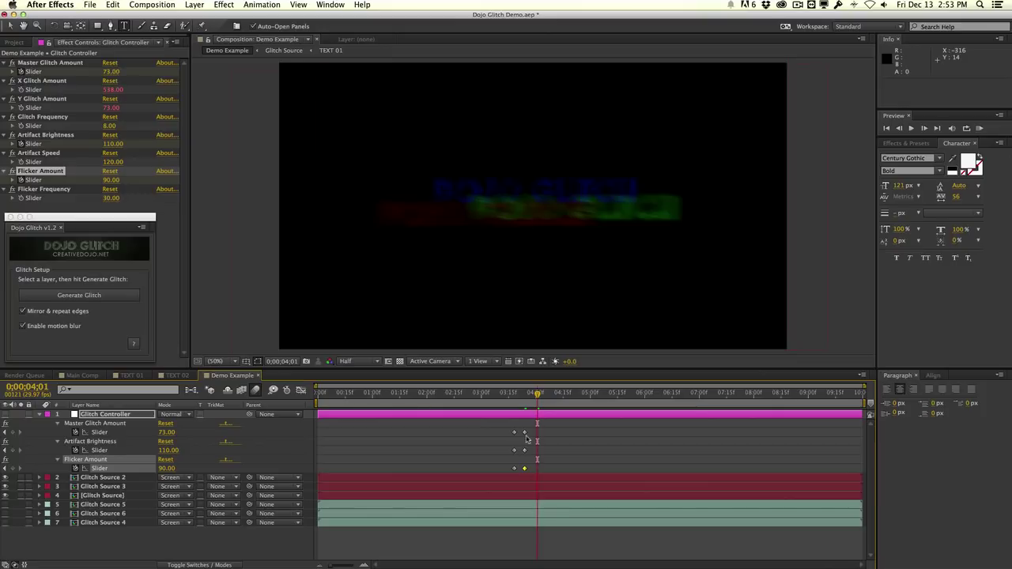
{"action": "left_click_drag", "start_coordinate": [508, 419], "coordinate": [519, 473]}
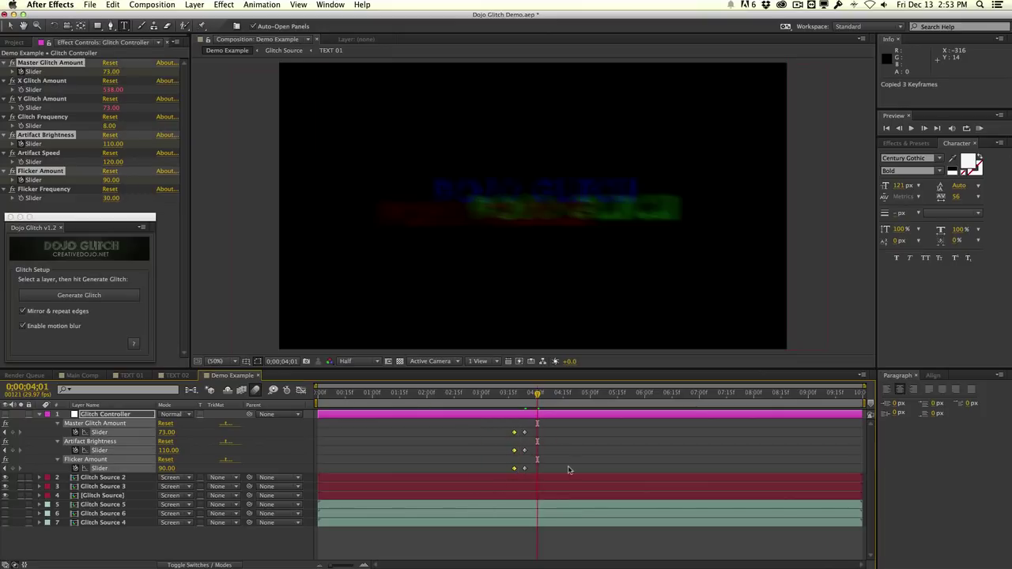
Paste the zero-value 3;18 keyframes at 4;01.
{"action": "key", "text": "super+c"}
{"action": "key", "text": "super+v"}
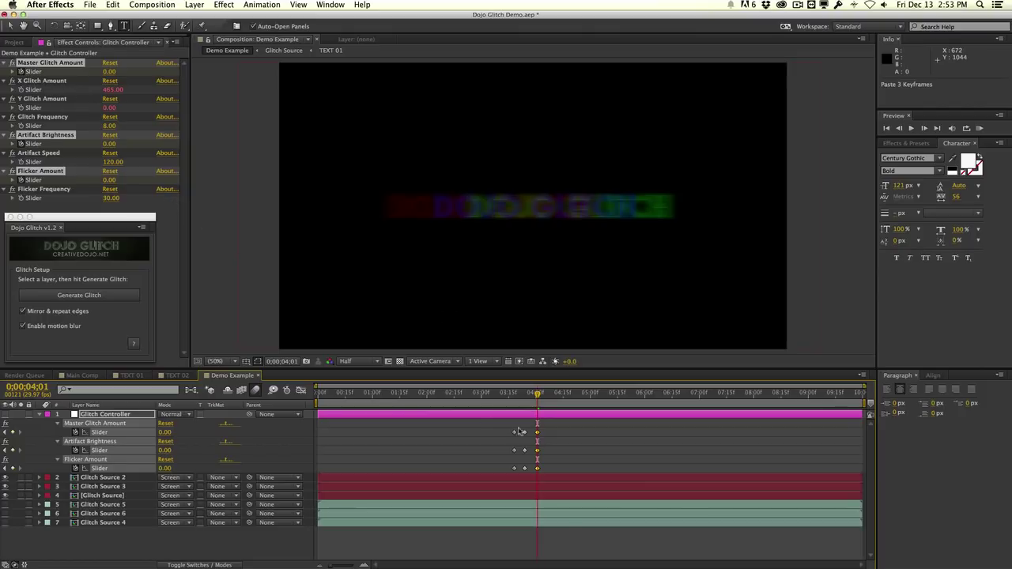
{"action": "left_click_drag", "start_coordinate": [526, 395], "coordinate": [525, 396]}
Key X Glitch Amount to 0 at both 3;18 and 4;01.
{"action": "left_click", "coordinate": [23, 92]}
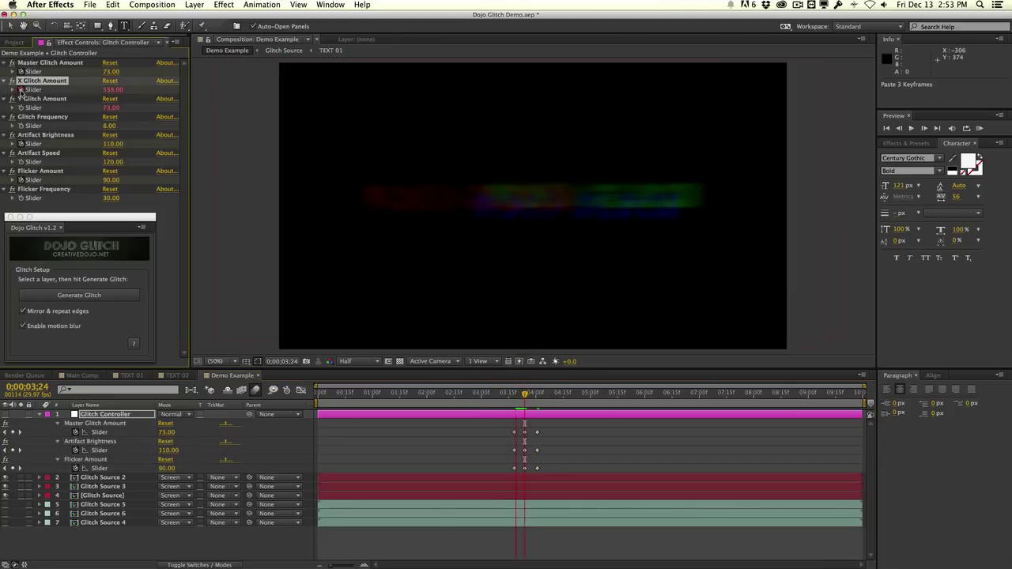
{"action": "left_click", "coordinate": [514, 393]}
{"action": "left_click", "coordinate": [113, 90]}
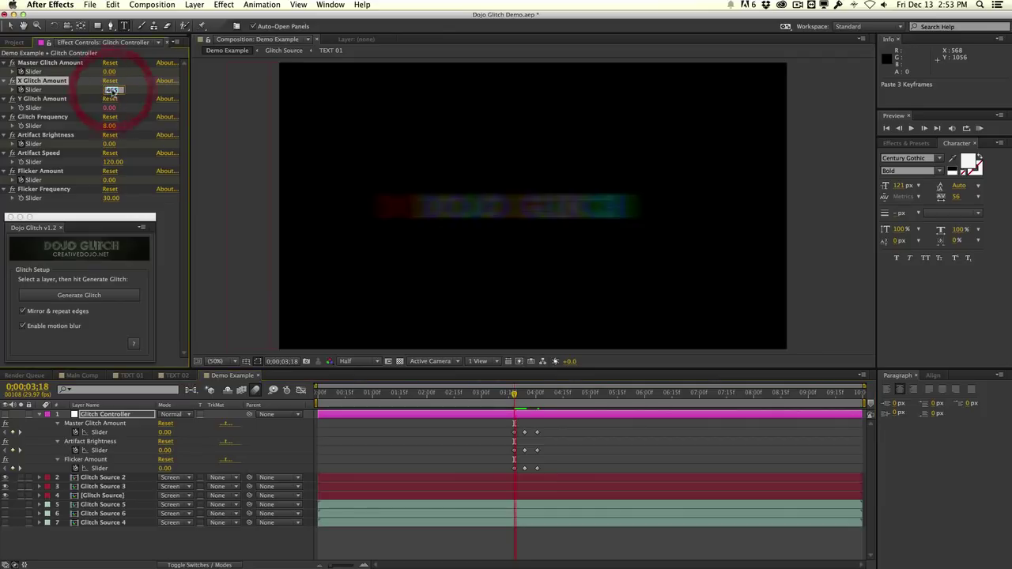
{"action": "type", "text": "0"}
{"action": "key", "text": "Return"}
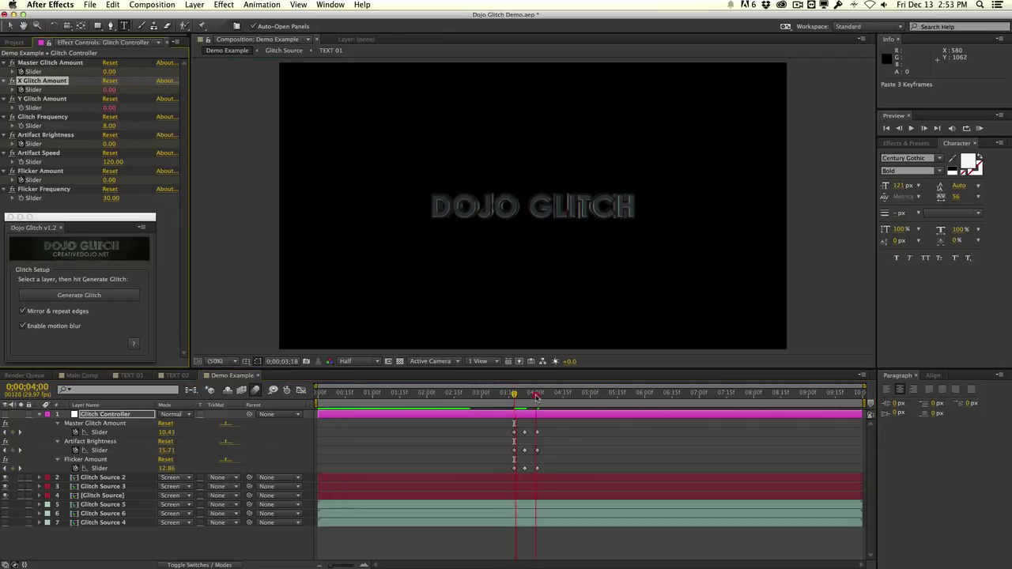
{"action": "left_click", "coordinate": [536, 393]}
{"action": "left_click", "coordinate": [113, 90]}
{"action": "type", "text": "0"}
{"action": "key", "text": "Return"}
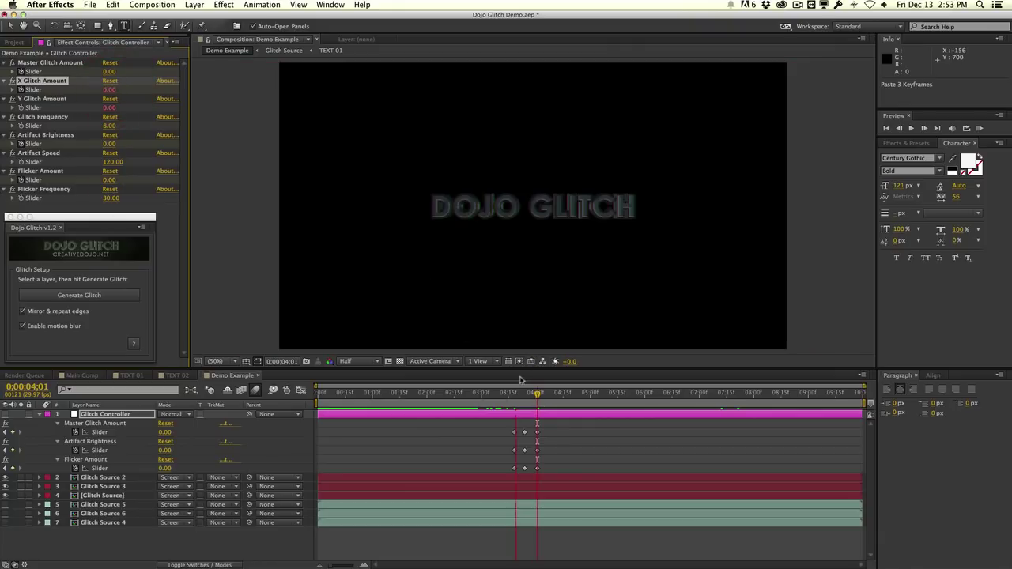
Scrub through the glitch burst and select Glitch Source layers 2–4.
{"action": "left_click_drag", "start_coordinate": [513, 394], "coordinate": [548, 394]}
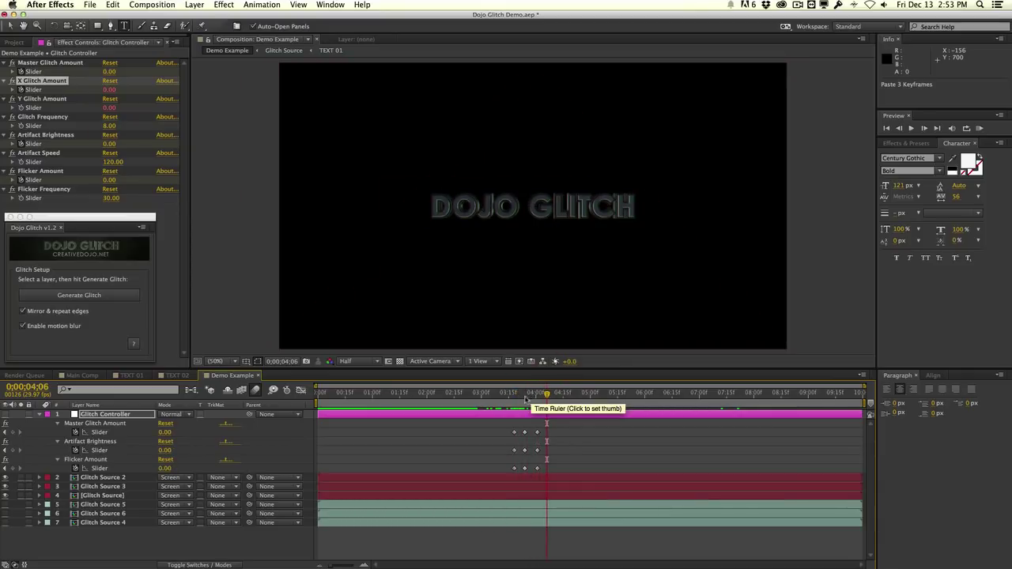
{"action": "left_click", "coordinate": [523, 398]}
{"action": "left_click_drag", "start_coordinate": [523, 398], "coordinate": [524, 397]}
{"action": "left_click", "coordinate": [102, 477]}
{"action": "left_click", "coordinate": [111, 496], "text": "shift"}
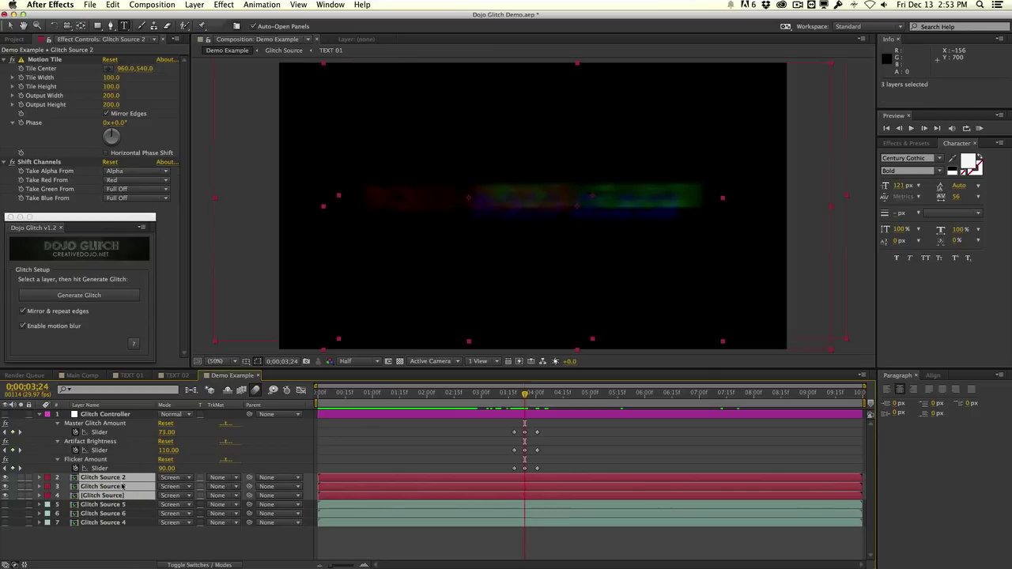
Trim Glitch Source 2–4 to end at 3;24 and make visible layers 5–7 start there.
{"action": "key", "text": "alt+bracketright"}
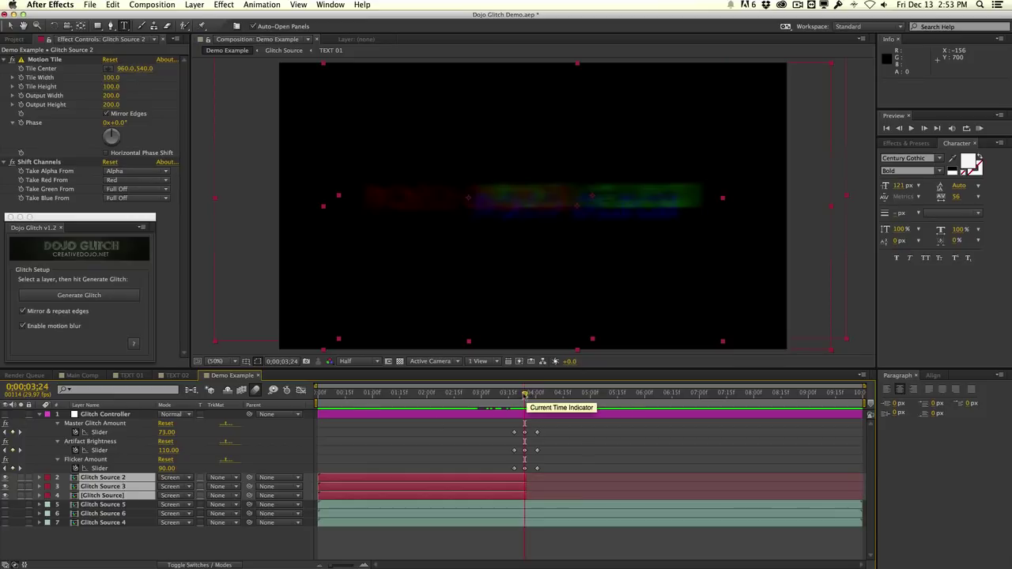
{"action": "left_click", "coordinate": [132, 506]}
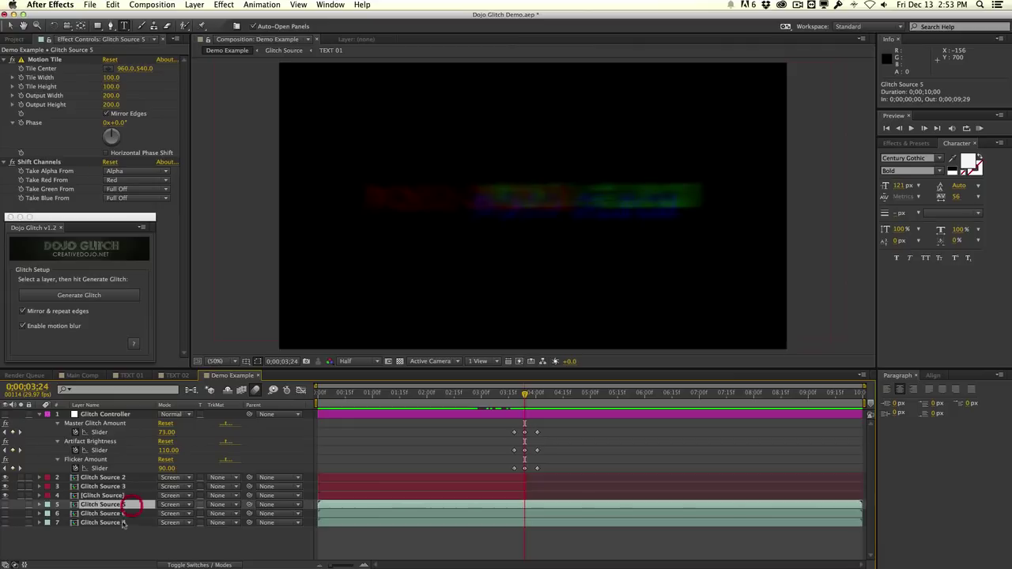
{"action": "left_click", "coordinate": [118, 522], "text": "shift"}
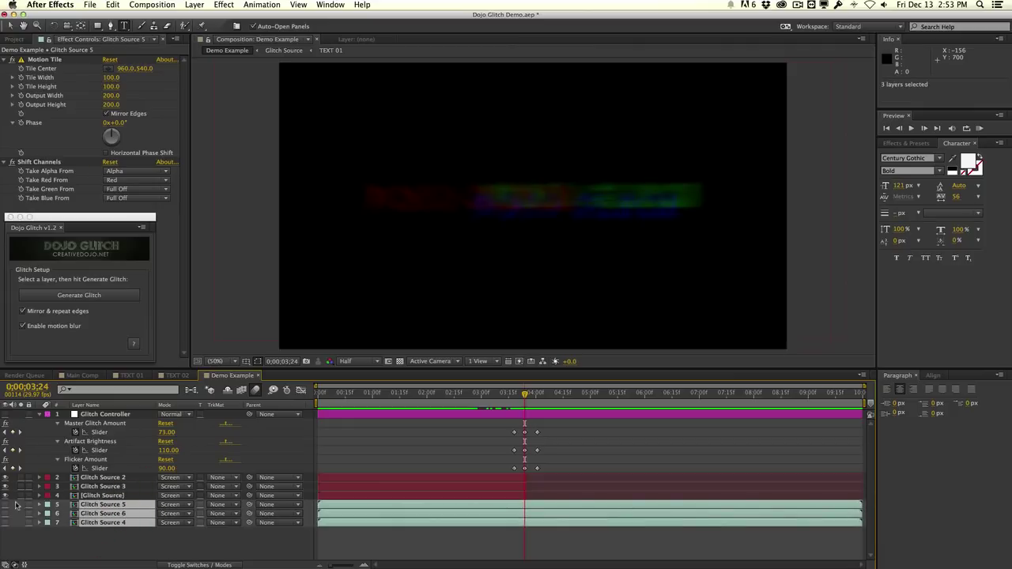
{"action": "left_click_drag", "start_coordinate": [6, 504], "coordinate": [6, 523]}
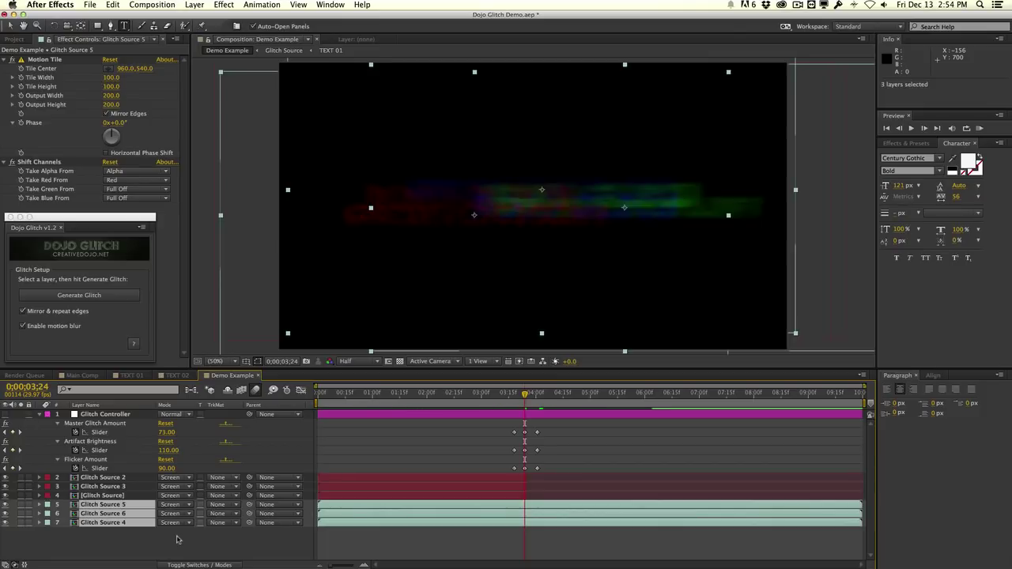
{"action": "key", "text": "alt+bracketleft"}
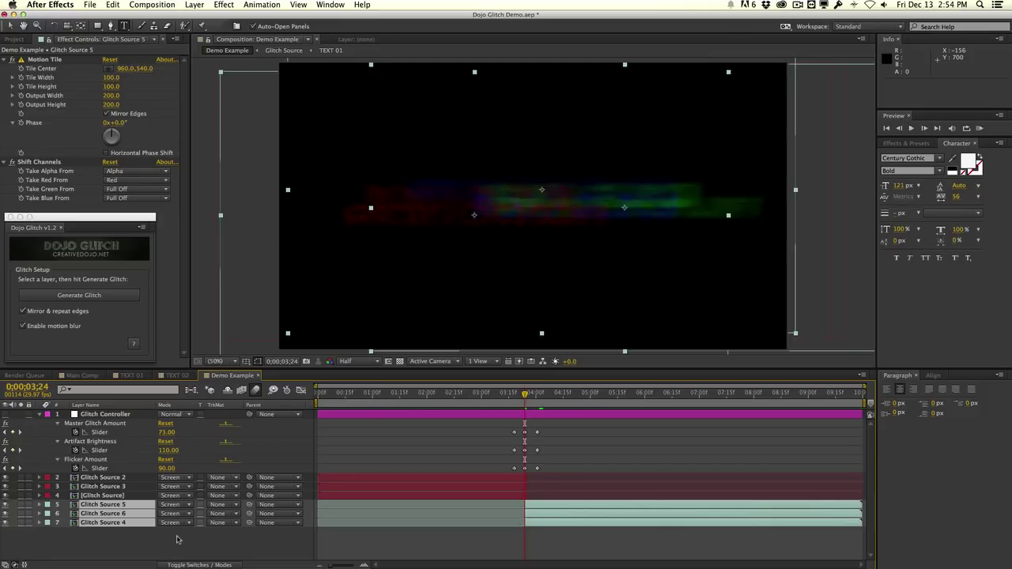
Scrub around 3;24 to review the DOJO GLITCH to CREATIVEDOJO.NET cut.
{"action": "left_click_drag", "start_coordinate": [523, 393], "coordinate": [553, 400]}
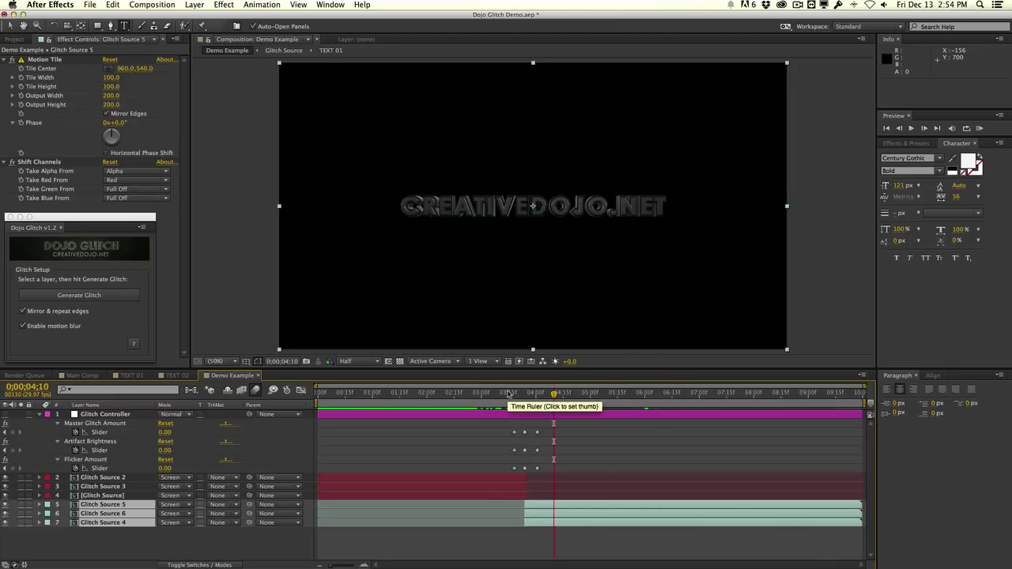
{"action": "left_click_drag", "start_coordinate": [509, 393], "coordinate": [521, 393]}
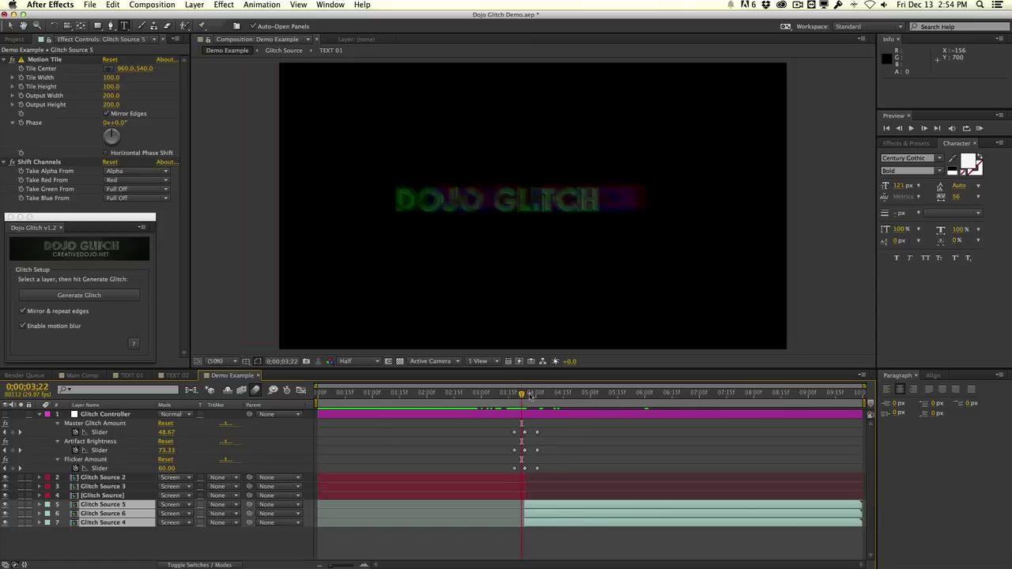
{"action": "left_click_drag", "start_coordinate": [521, 393], "coordinate": [525, 393]}
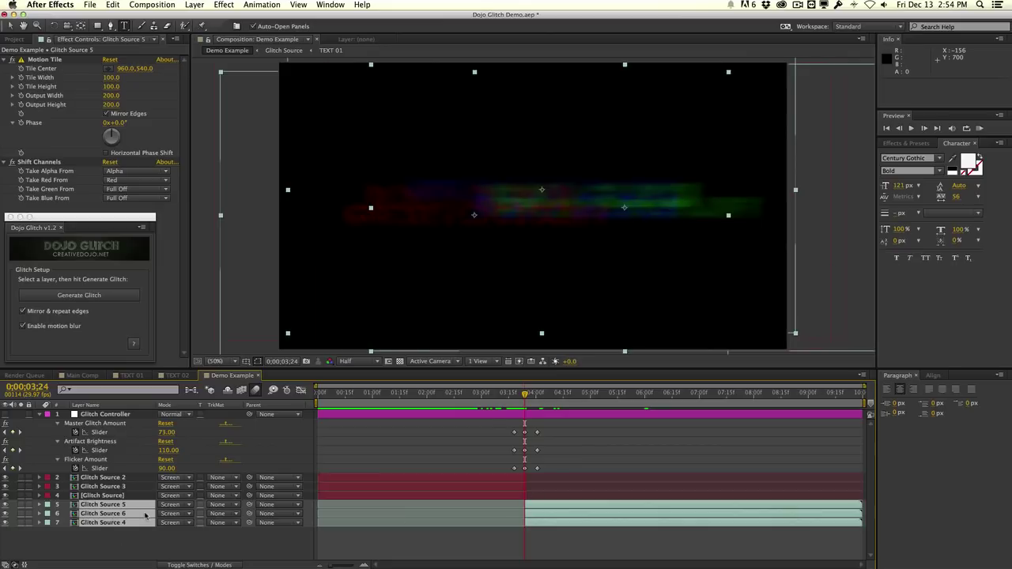
{"action": "mouse_move", "coordinate": [525, 393]}
{"action": "left_mouse_down"}
{"action": "mouse_move", "coordinate": [504, 393]}
{"action": "mouse_move", "coordinate": [524, 393]}
{"action": "left_mouse_up"}
{"action": "left_click_drag", "start_coordinate": [526, 394], "coordinate": [547, 393]}
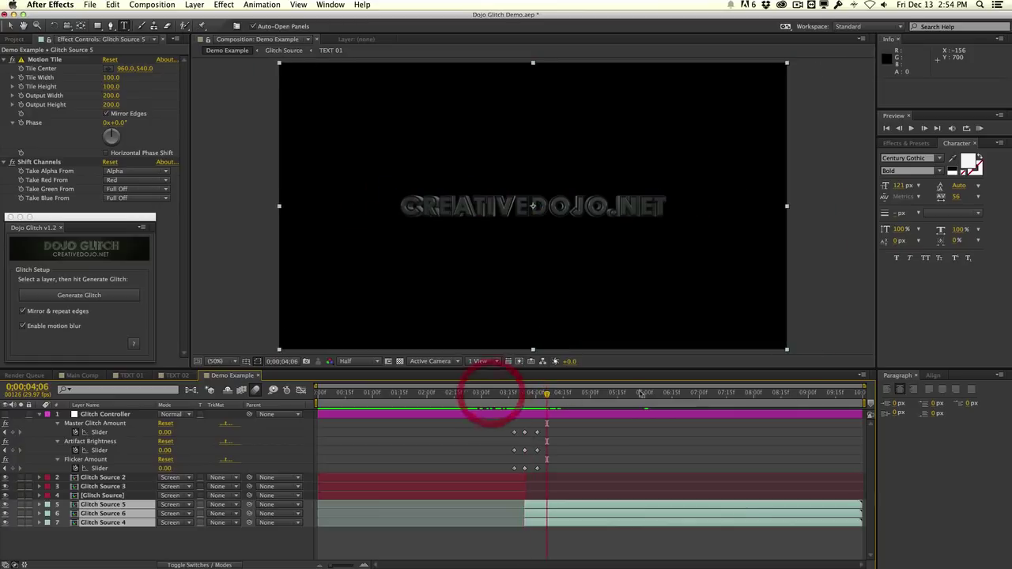
End the work area at 4;15 and RAM-preview the glitch transition.
{"action": "left_click_drag", "start_coordinate": [871, 395], "coordinate": [566, 394]}
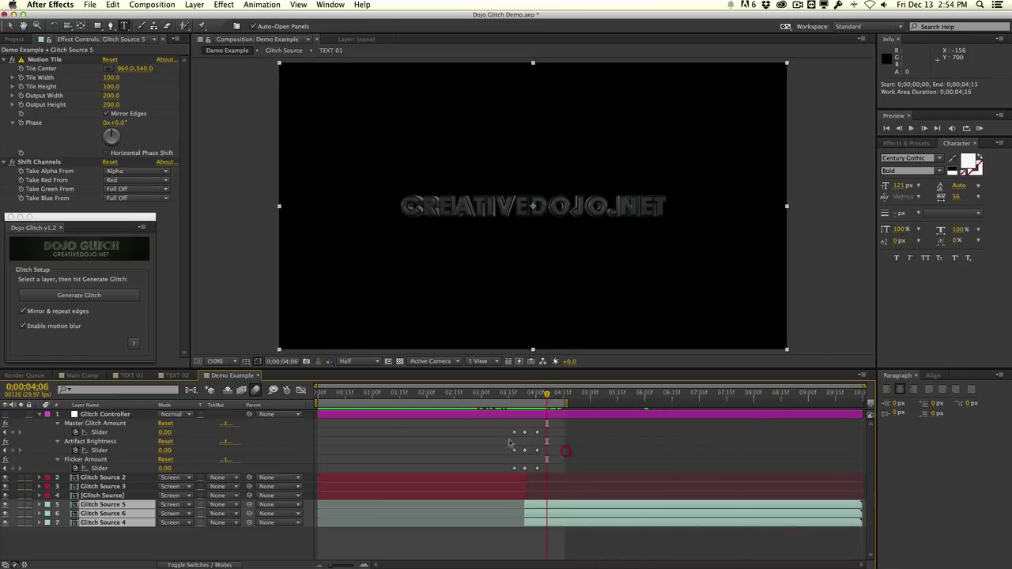
{"action": "key", "text": "KP_0"}
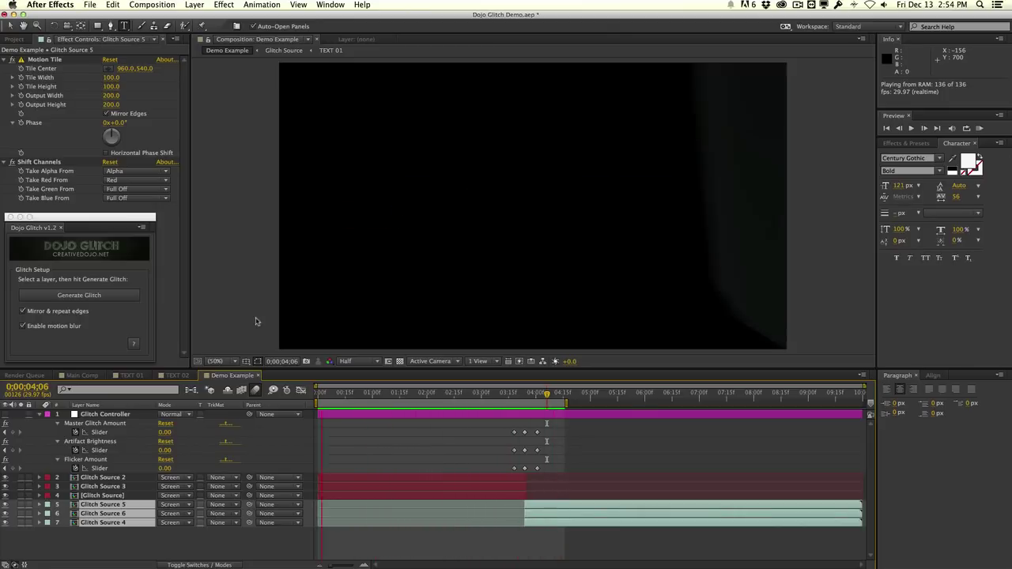
{"action": "left_click", "coordinate": [255, 321]}
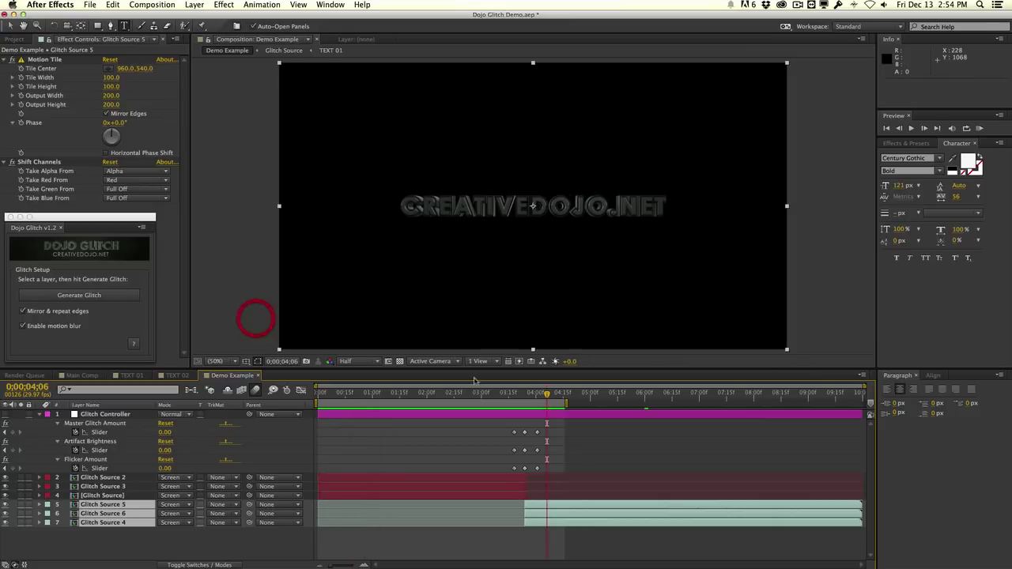
Scrub from 3;17 through the transition, then float the Dojo Glitch panel over the viewer.
{"action": "left_click", "coordinate": [511, 393]}
{"action": "mouse_move", "coordinate": [512, 395]}
{"action": "left_mouse_down"}
{"action": "mouse_move", "coordinate": [544, 397]}
{"action": "mouse_move", "coordinate": [495, 404]}
{"action": "left_mouse_up"}
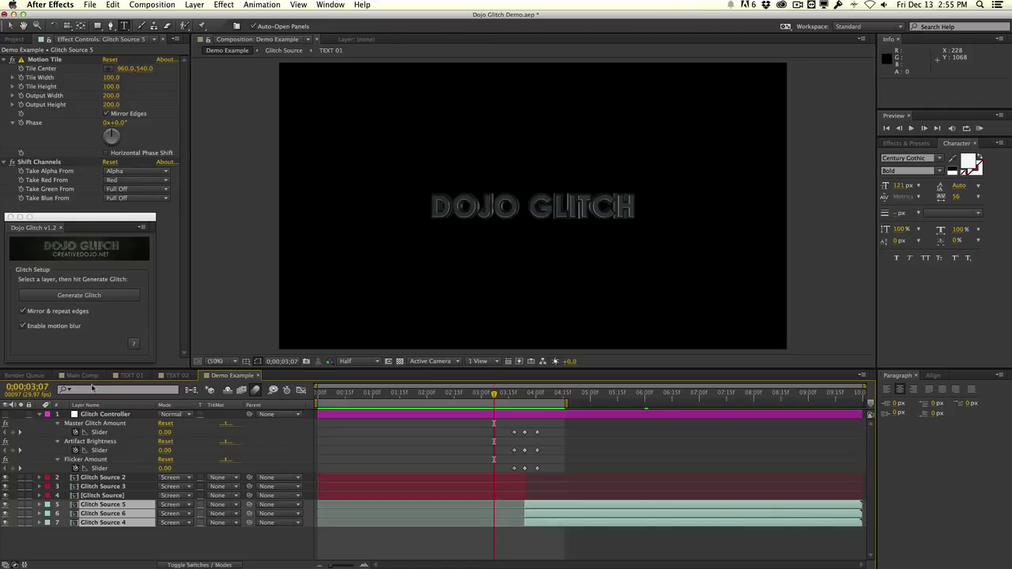
{"action": "left_click_drag", "start_coordinate": [80, 223], "coordinate": [311, 221]}
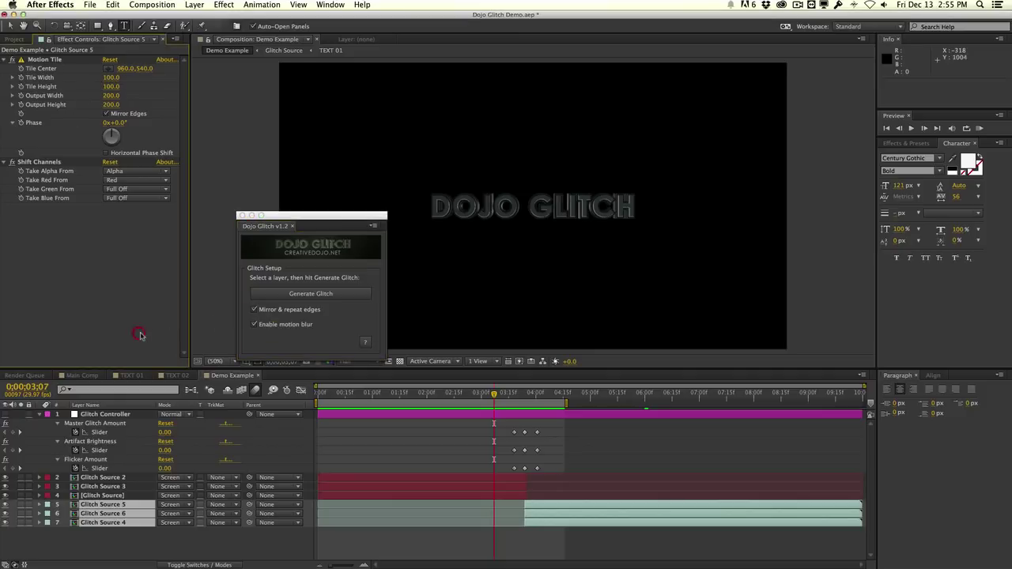
Scrub to 4;00 and dock the Dojo Glitch panel back below Effect Controls.
{"action": "left_click_drag", "start_coordinate": [495, 393], "coordinate": [536, 395]}
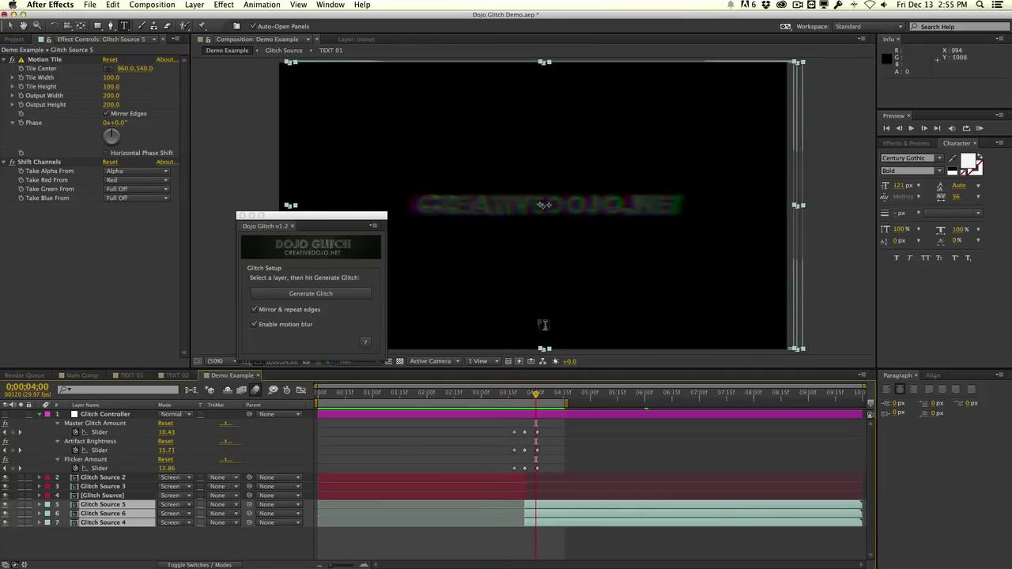
{"action": "left_click_drag", "start_coordinate": [361, 219], "coordinate": [148, 224]}
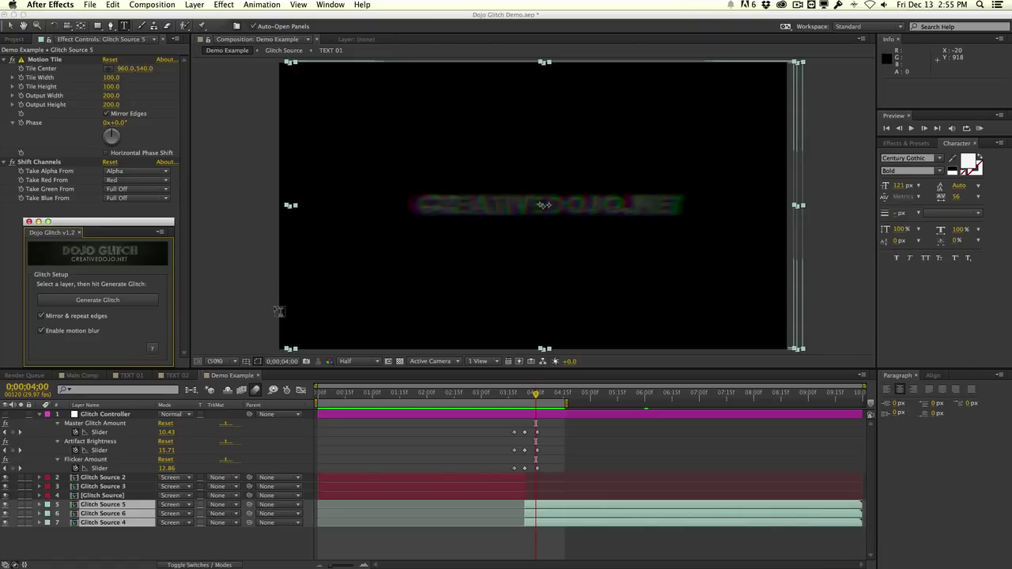
{"action": "left_click_drag", "start_coordinate": [107, 225], "coordinate": [93, 219]}
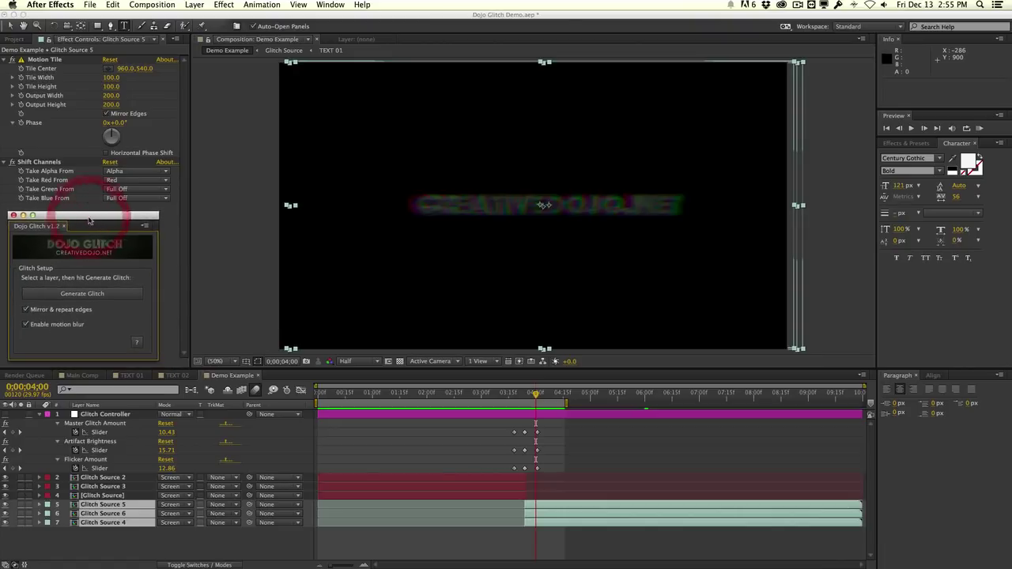